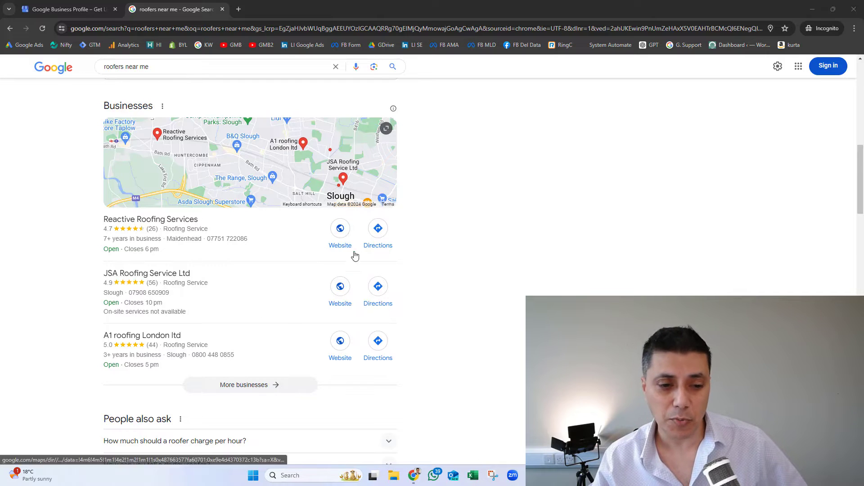
# Step: Browse the full list of nearby roofing businesses, then return to the search results
pyautogui.click(253, 390)
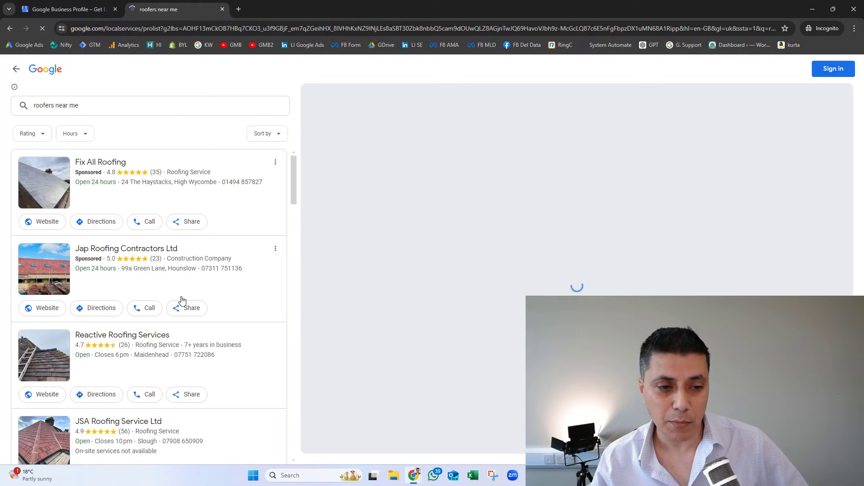
pyautogui.scroll(-12, 189, 278)
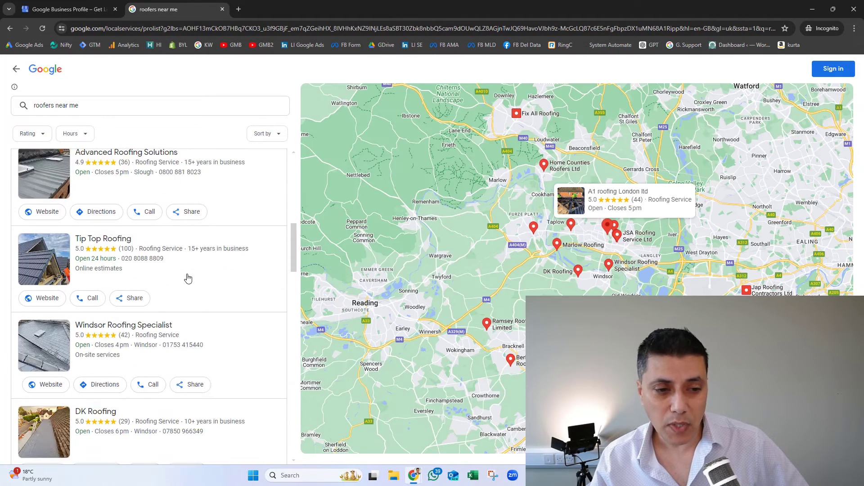
pyautogui.scroll(-10, 188, 278)
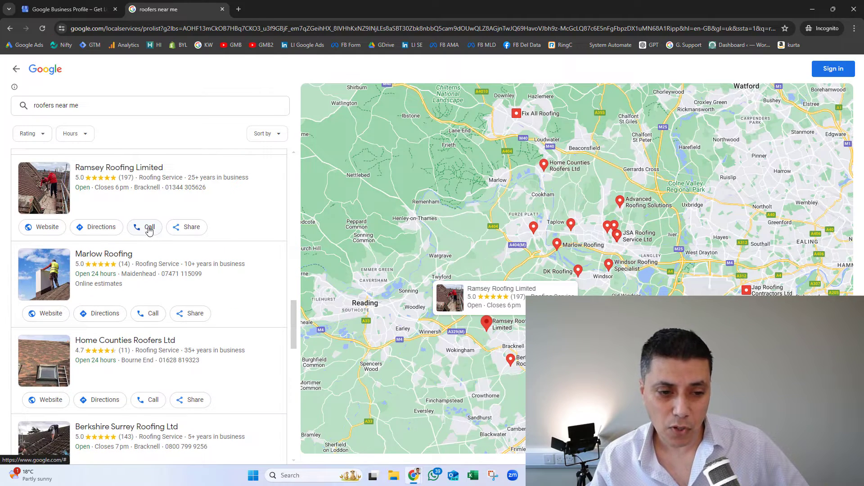
pyautogui.scroll(-7, 149, 231)
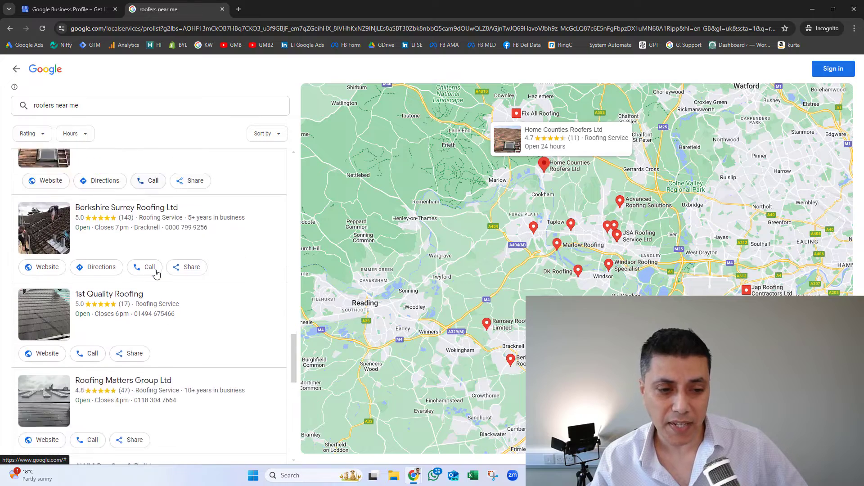
pyautogui.scroll(-5, 156, 273)
pyautogui.scroll(12, 156, 273)
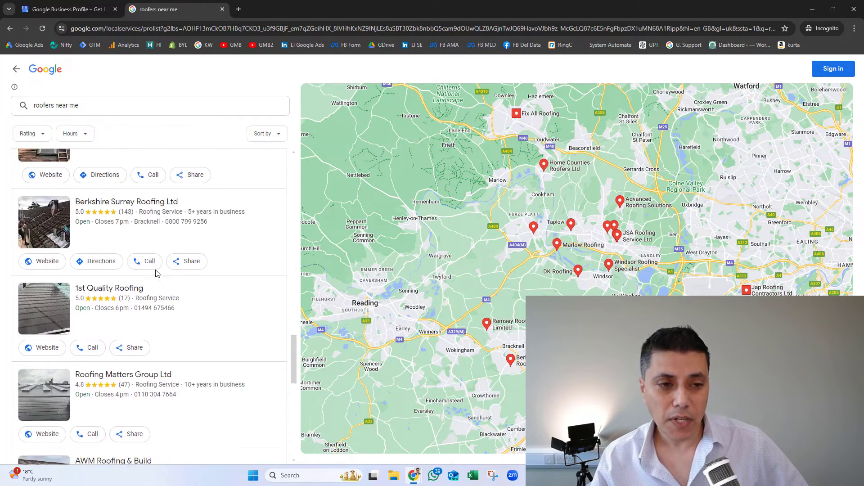
pyautogui.scroll(10, 157, 273)
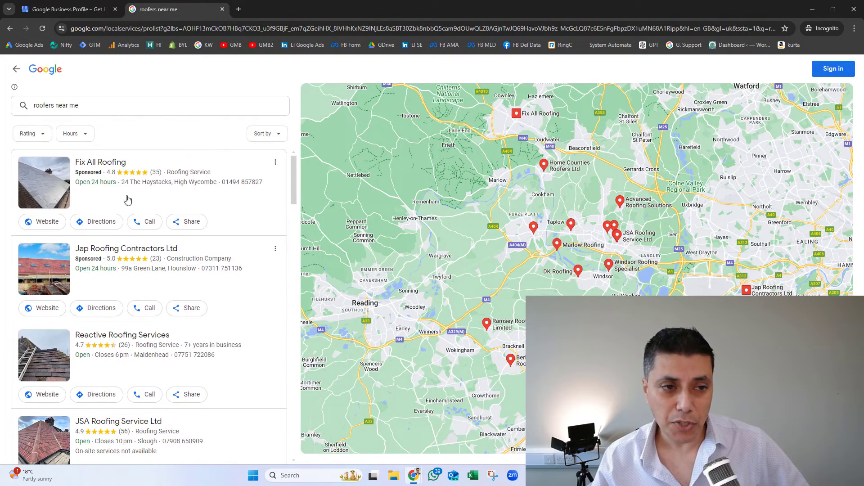
pyautogui.click(17, 71)
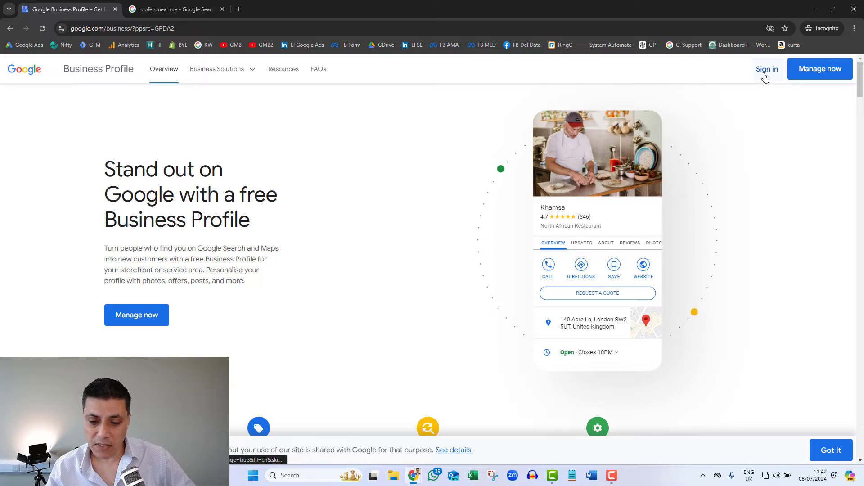
# Step: Dismiss the cookie notice and start a new business Google account with a free Gmail address
pyautogui.click(830, 452)
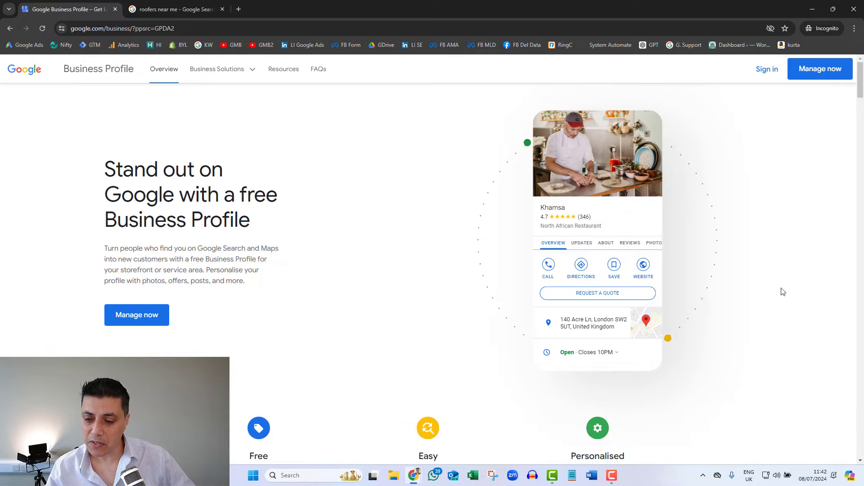
pyautogui.click(772, 72)
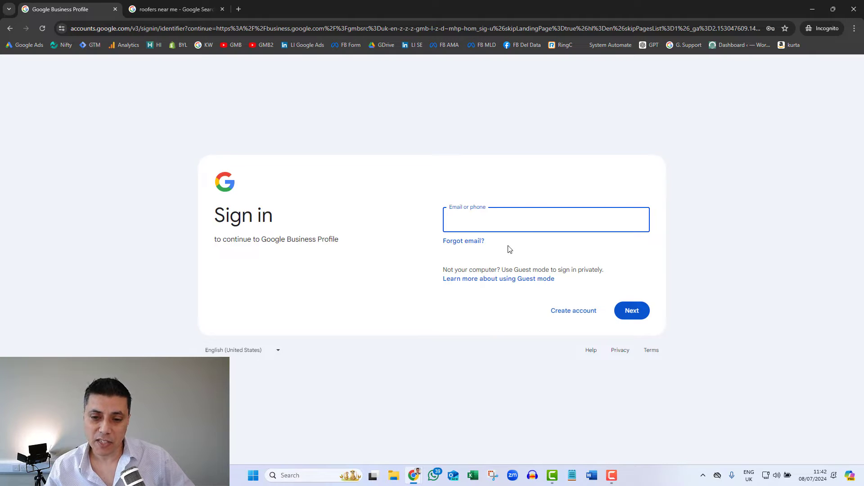
pyautogui.click(569, 315)
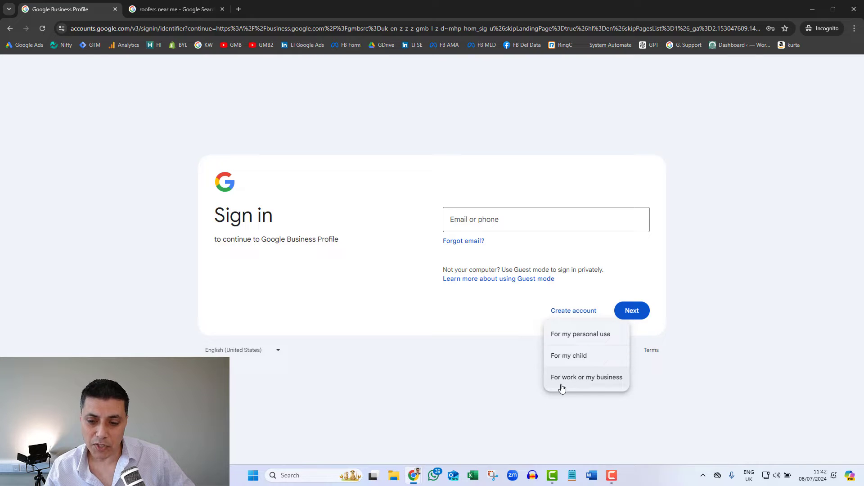
pyautogui.click(597, 381)
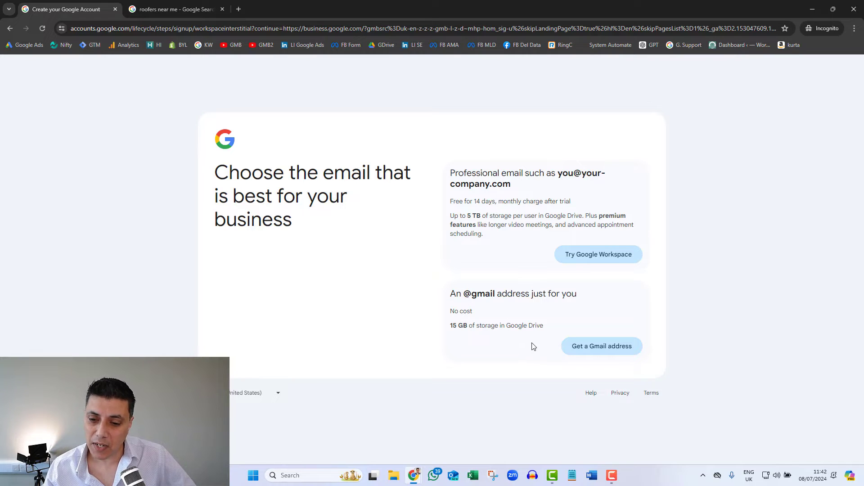
pyautogui.click(599, 347)
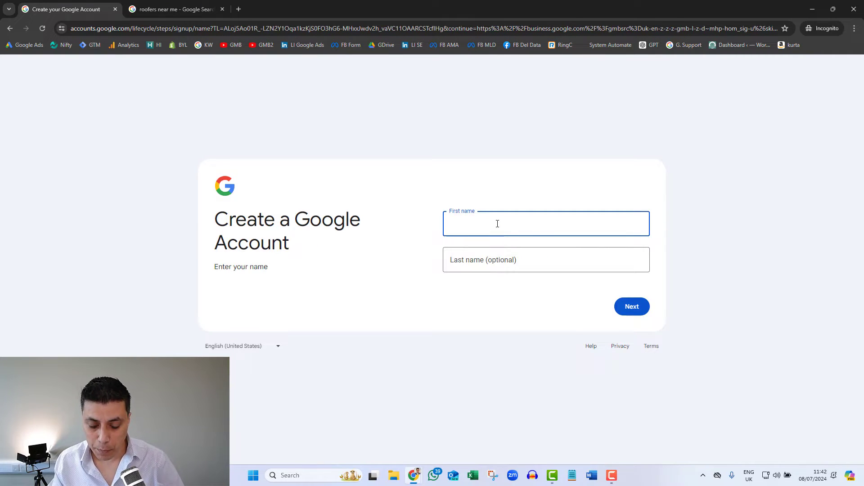
# Step: Enter the owner's first and last name and continue
pyautogui.press('Tab')
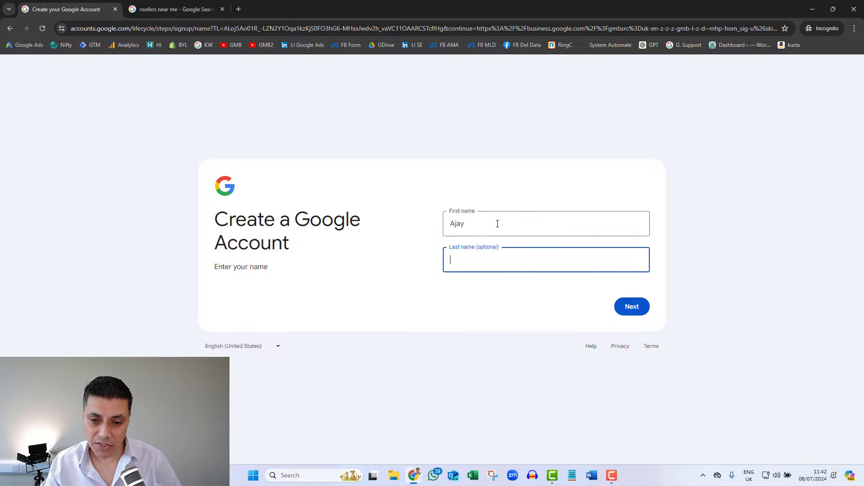
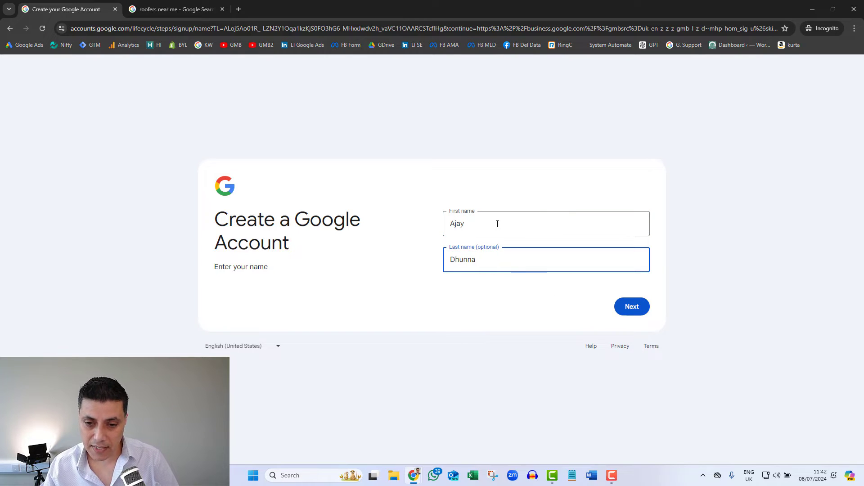
pyautogui.click(631, 305)
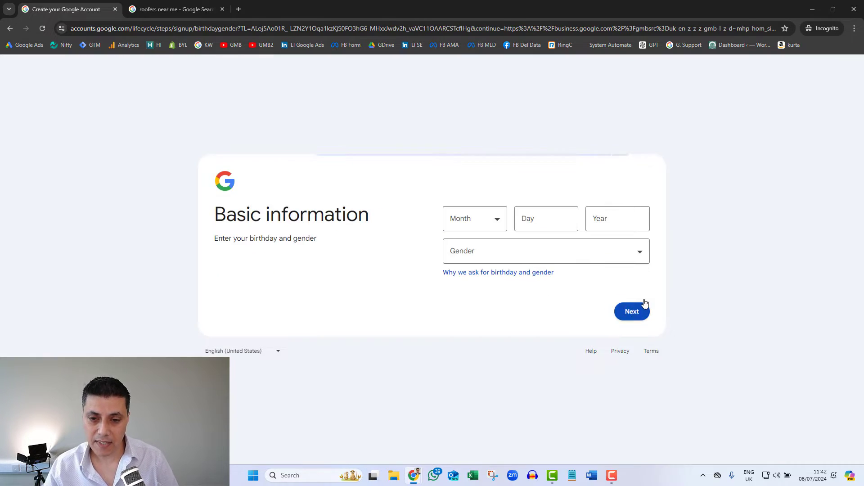
# Step: Set an October birthday and Male gender, then choose to get a new Gmail address
pyautogui.click(495, 223)
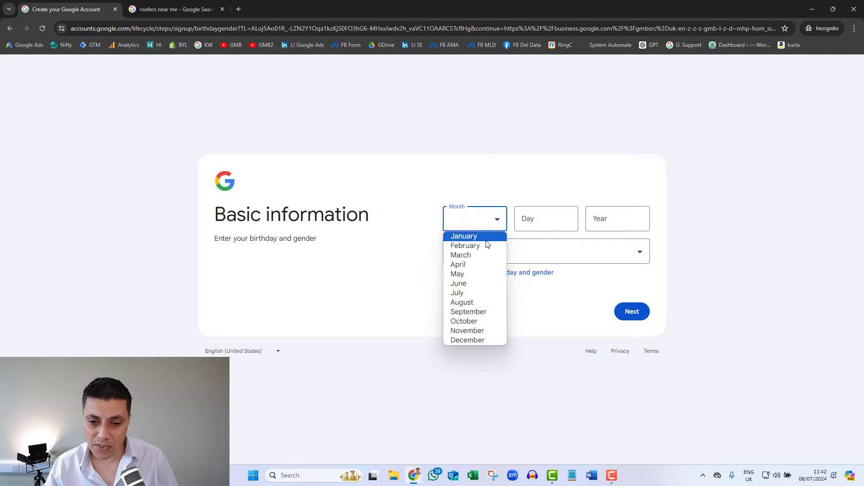
pyautogui.click(467, 319)
pyautogui.click(530, 212)
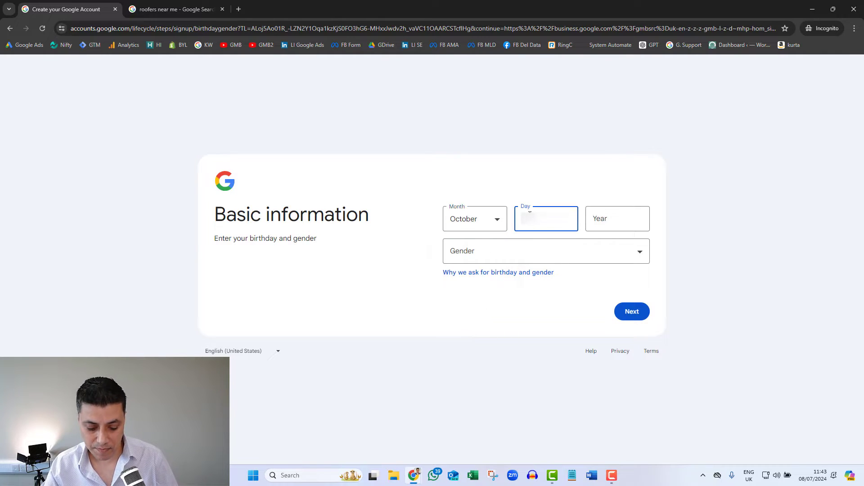
pyautogui.press('Tab')
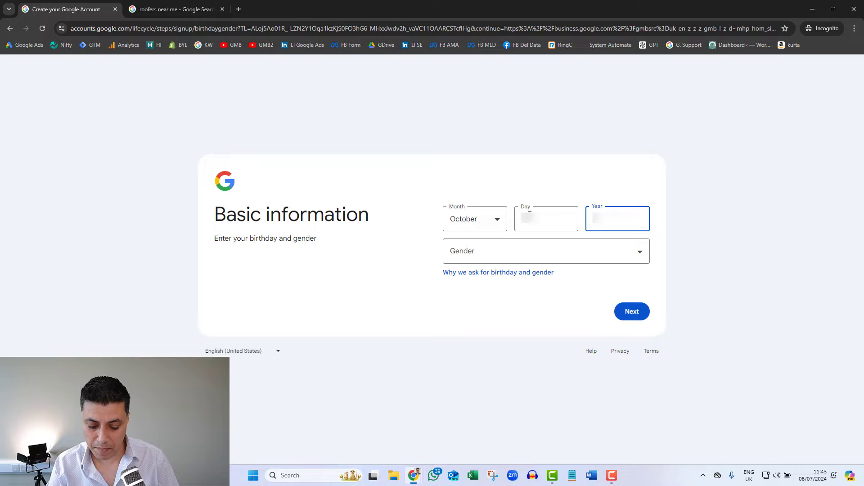
pyautogui.click(516, 263)
pyautogui.click(464, 277)
pyautogui.click(631, 311)
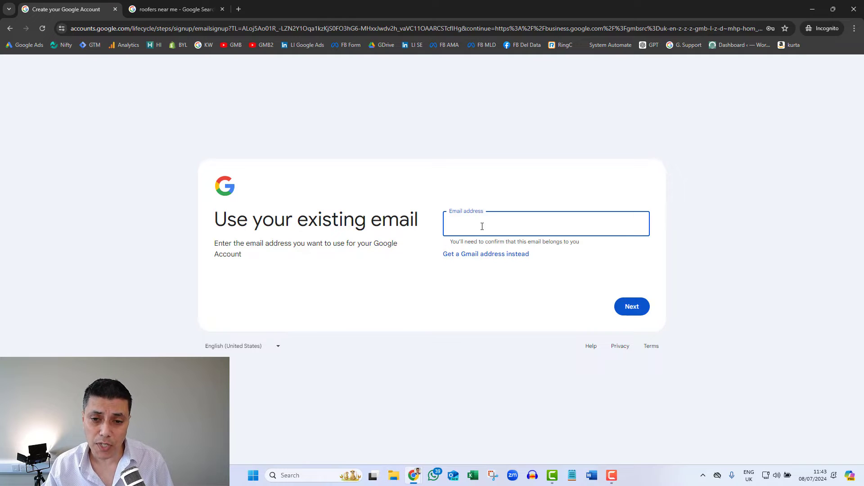
pyautogui.click(483, 259)
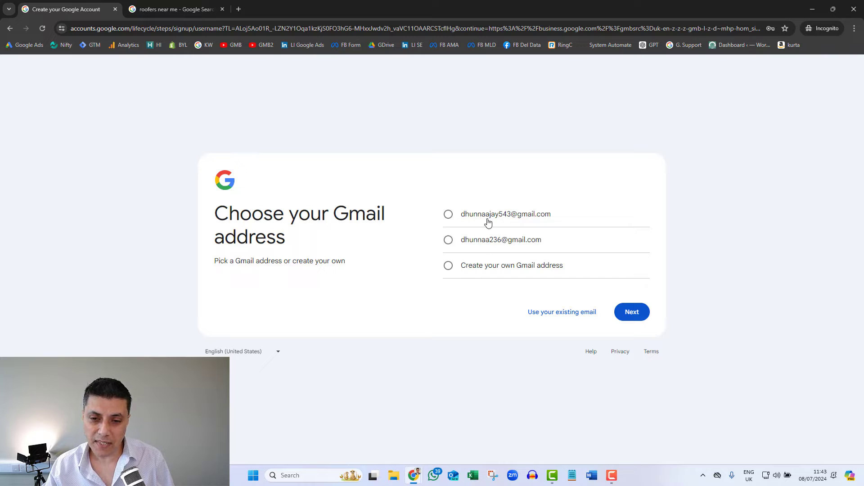
# Step: Create a custom Gmail username, adding a suffix when the first choice is taken
pyautogui.click(474, 270)
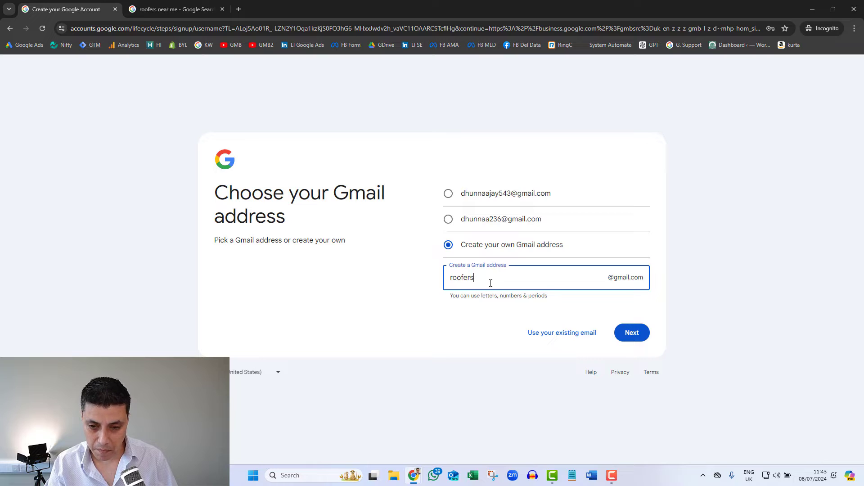
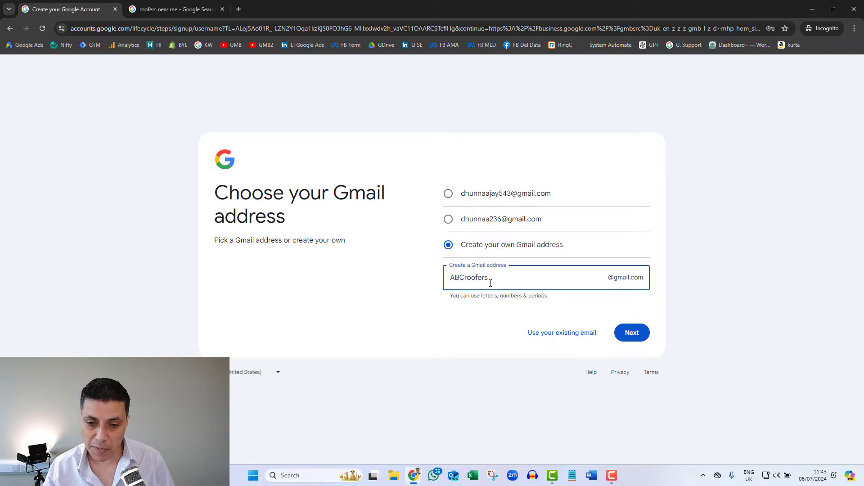
pyautogui.click(632, 335)
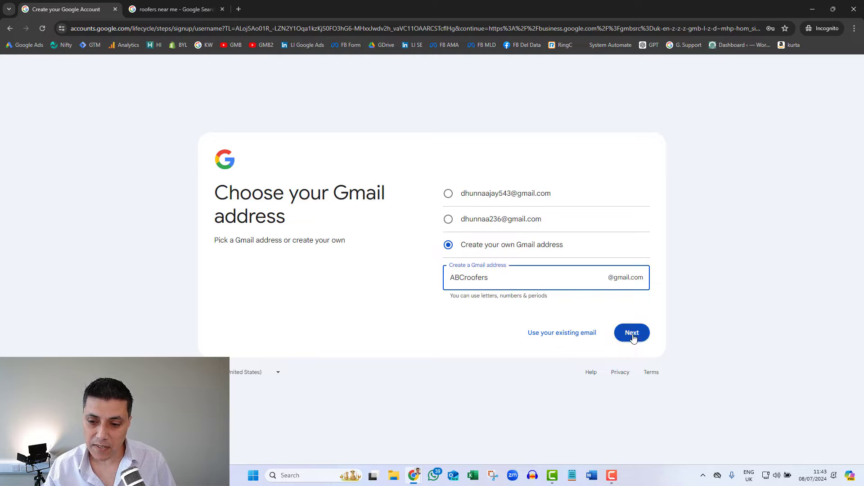
pyautogui.click(496, 275)
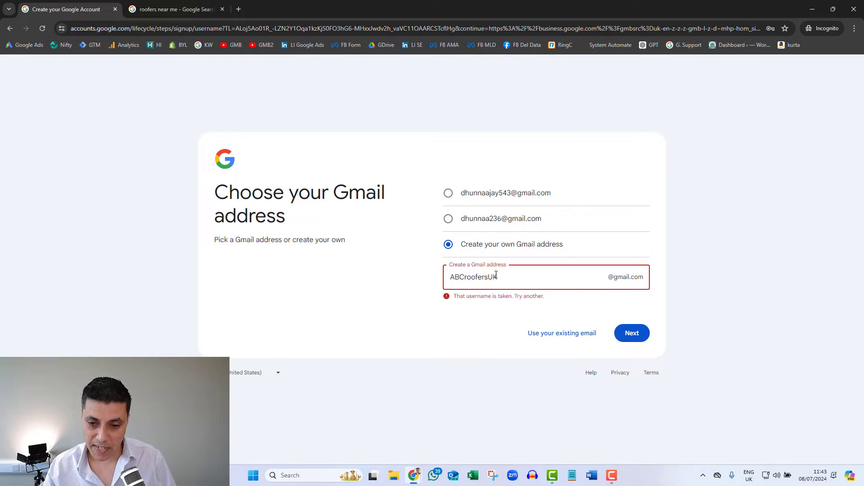
pyautogui.click(641, 334)
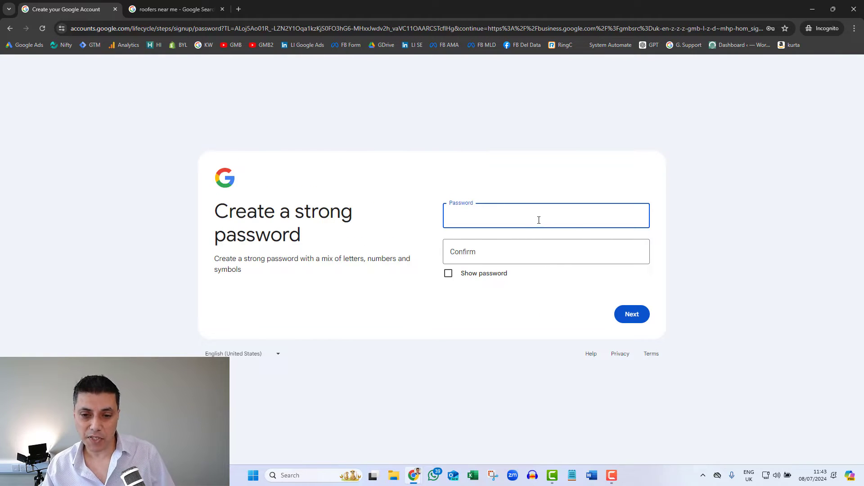
# Step: Enter and confirm the account password, then continue
pyautogui.write('••••••••')
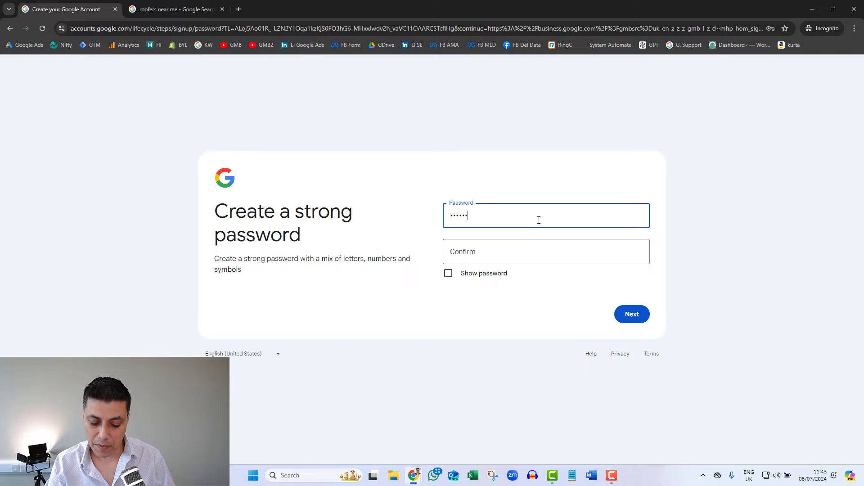
pyautogui.write('•')
pyautogui.press('Tab')
pyautogui.write('••••••••••')
pyautogui.click(632, 317)
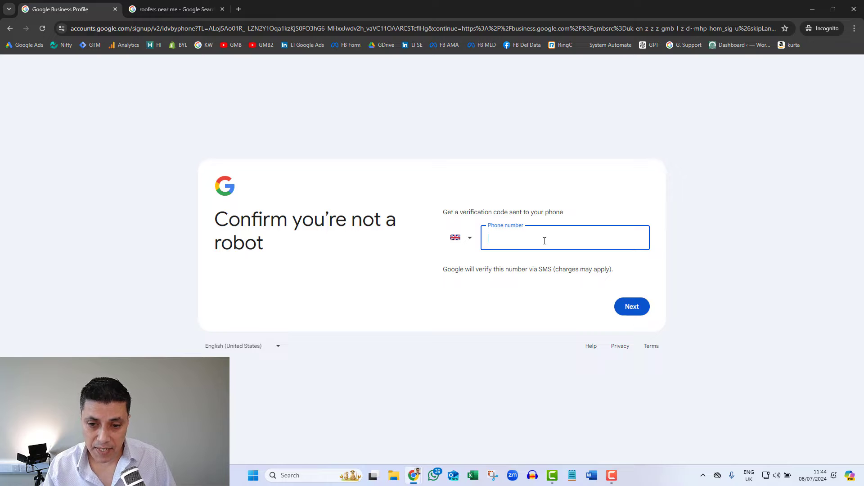
# Step: Submit a UK phone number for the verification code, then reselect it after Google rejects it
pyautogui.moveTo(458, 269); pyautogui.dragTo(544, 277)
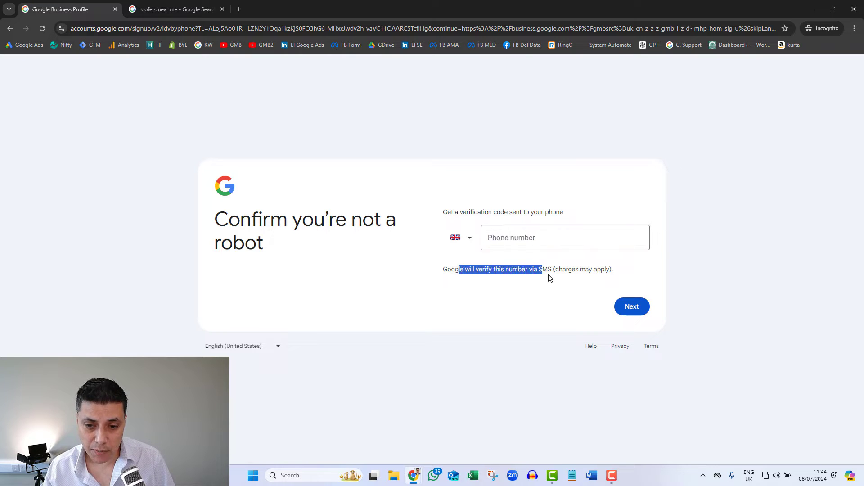
pyautogui.click(623, 273)
pyautogui.click(546, 236)
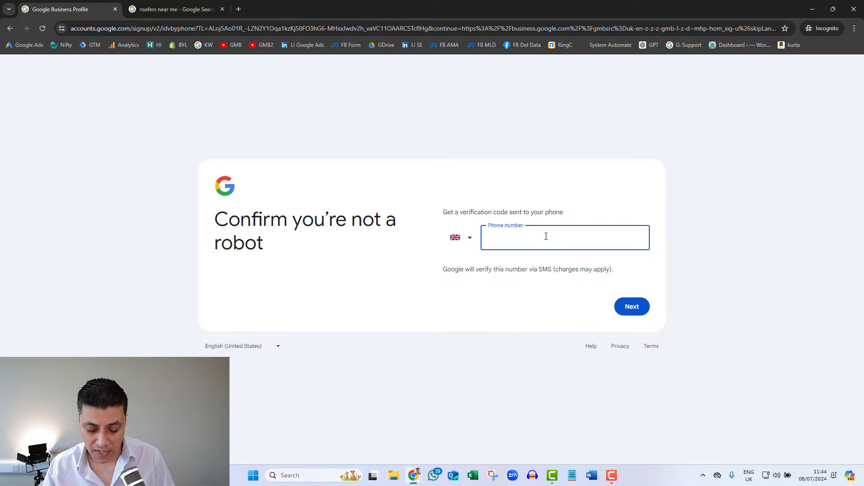
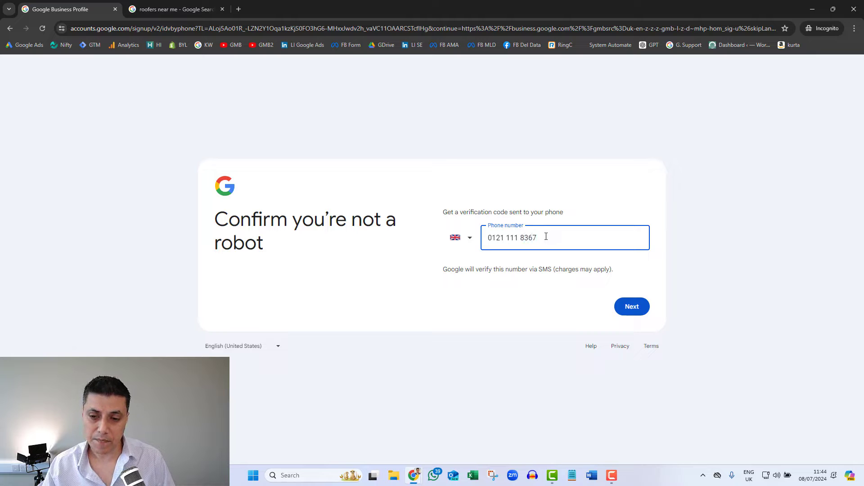
pyautogui.click(628, 312)
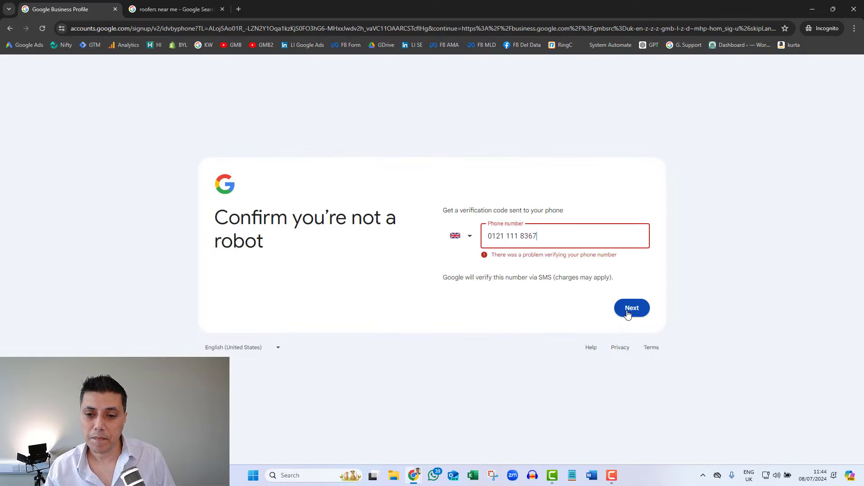
pyautogui.click(569, 235)
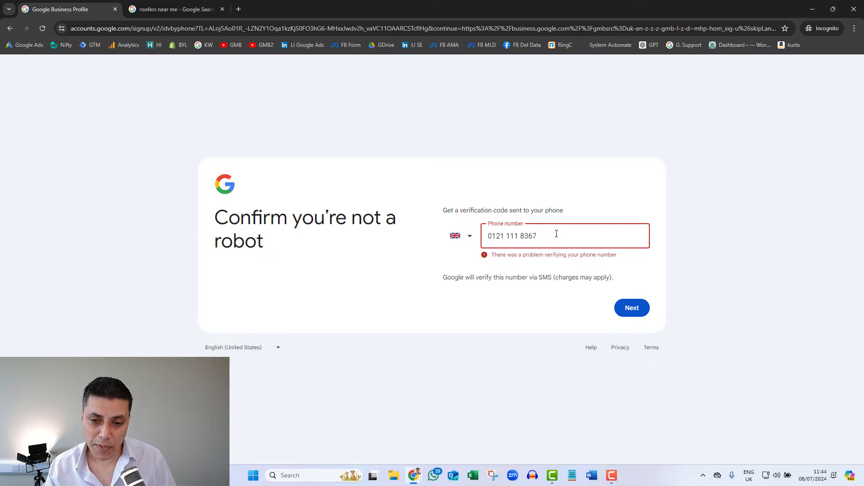
pyautogui.hotkey('ctrl', 'a')
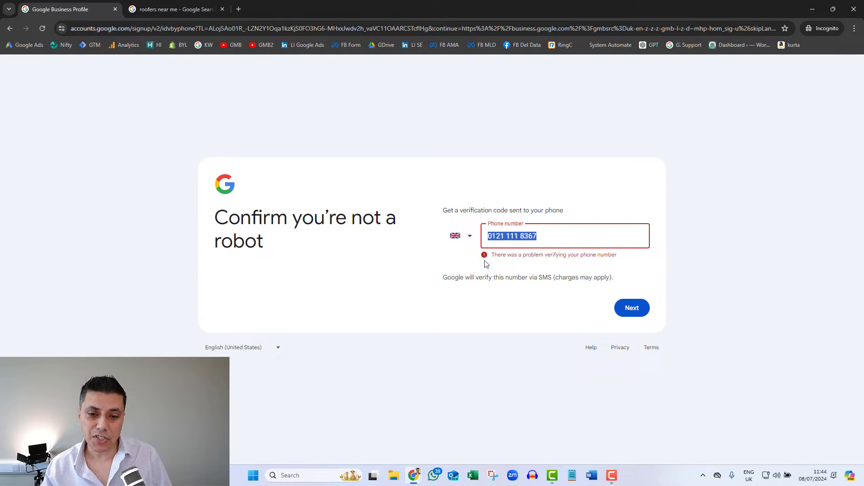
pyautogui.click(513, 235)
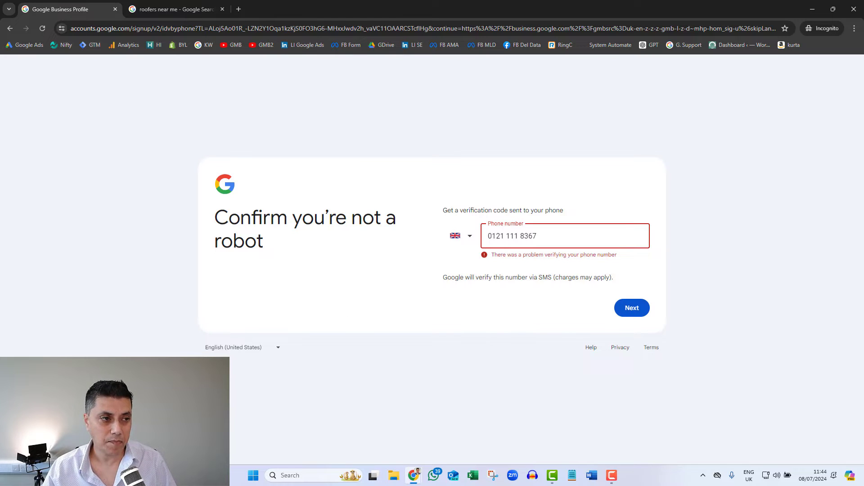
# Step: Maximize the business profile window and enter 'Roofers ABC' as the business name
pyautogui.moveTo(0, 180); pyautogui.dragTo(457, 66)
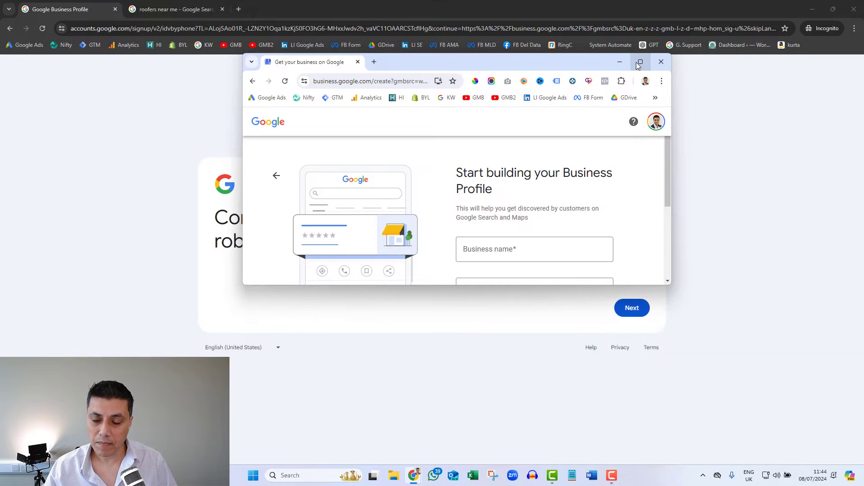
pyautogui.click(640, 62)
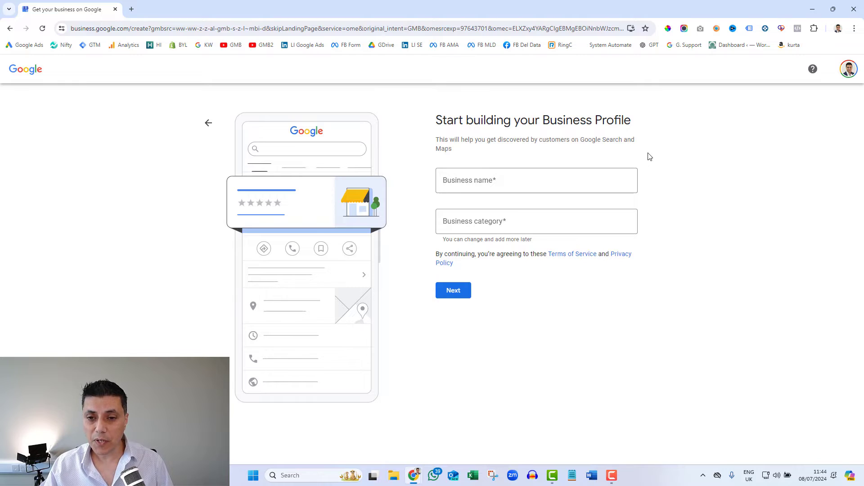
pyautogui.click(545, 183)
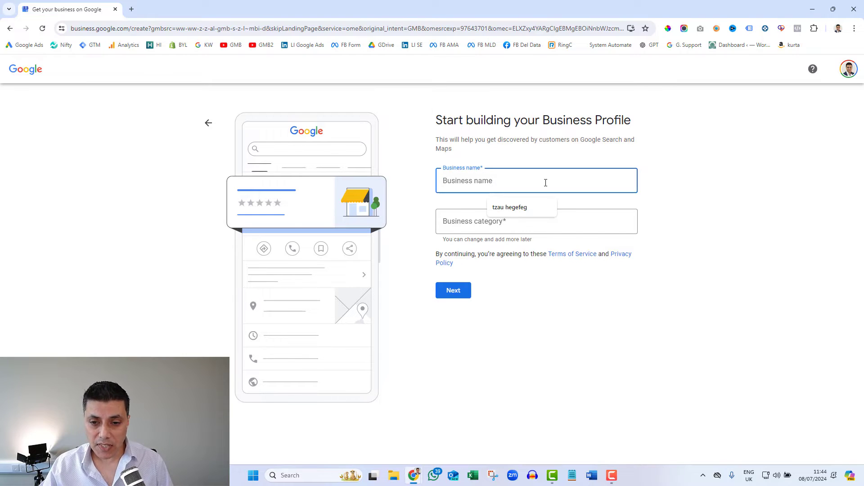
pyautogui.click(547, 207)
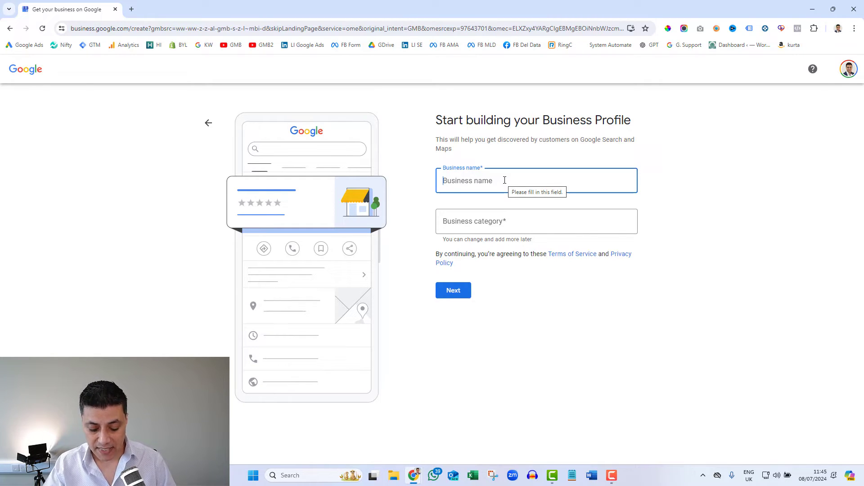
pyautogui.write('roo')
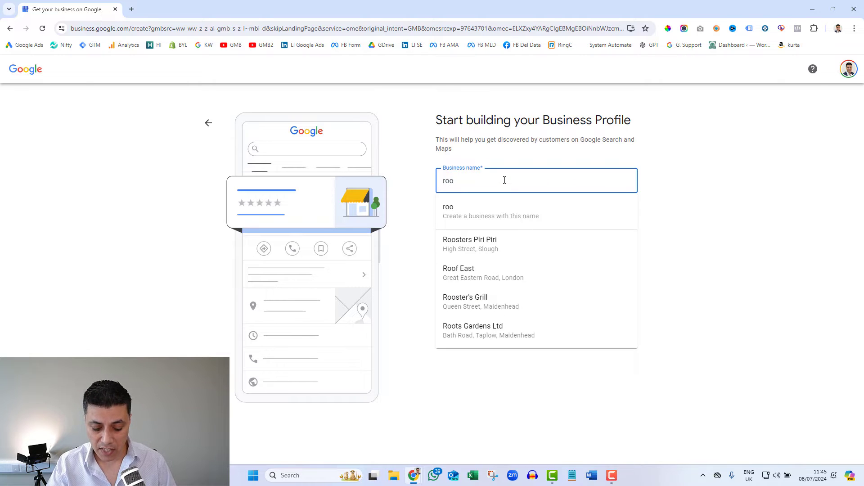
pyautogui.write('fer')
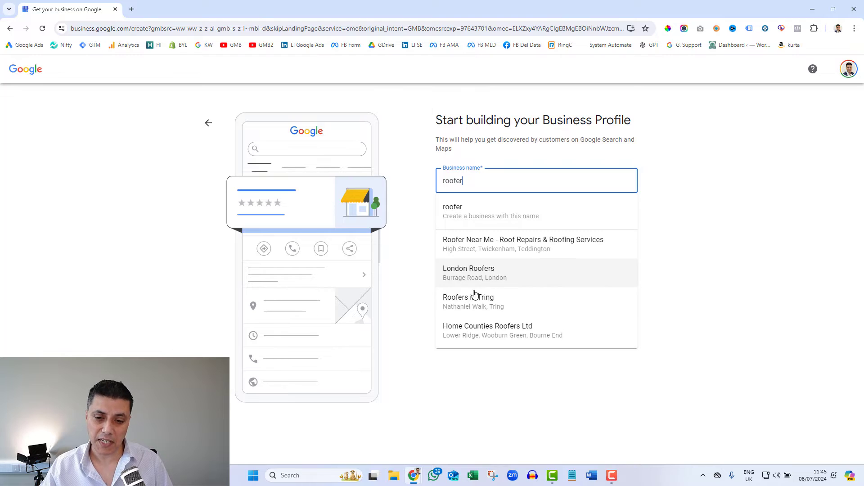
pyautogui.write('s')
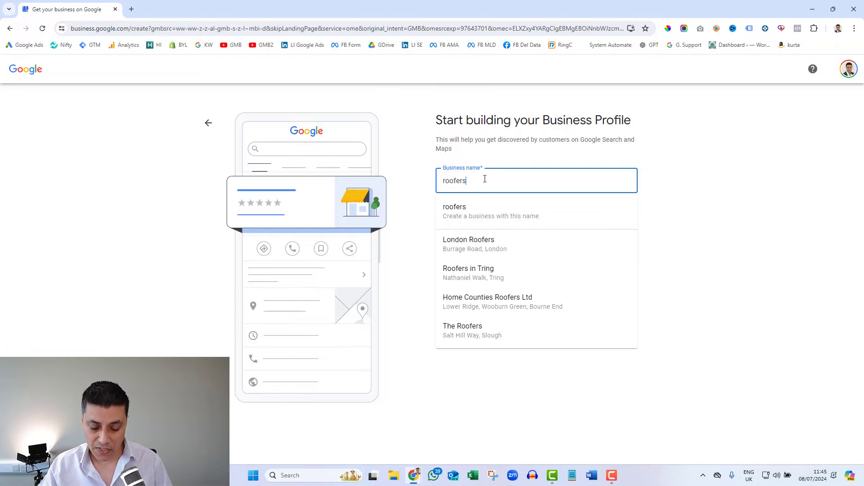
pyautogui.write(' AB')
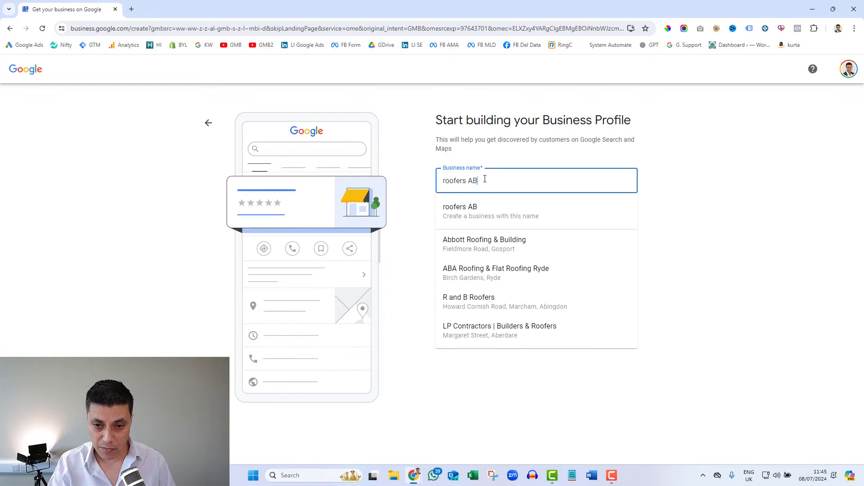
pyautogui.write('C')
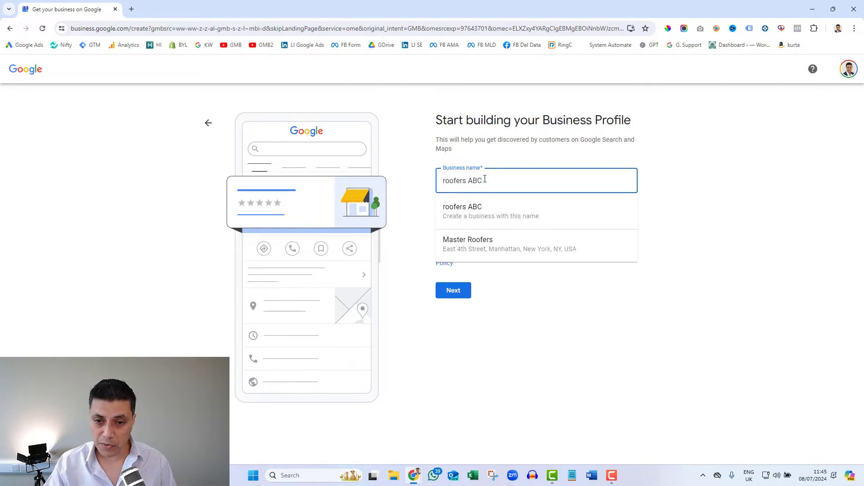
pyautogui.press('Home')
pyautogui.press('Delete')
pyautogui.write('R')
pyautogui.click(674, 185)
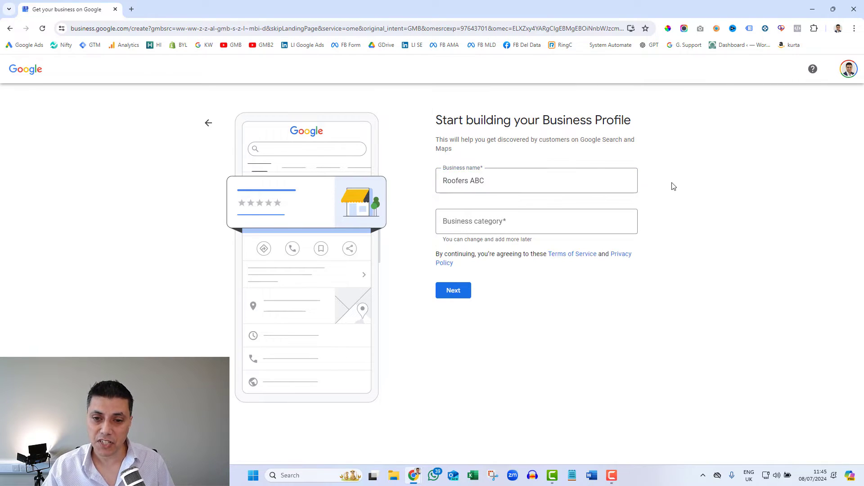
# Step: Choose Roofing Service as the business category and submit
pyautogui.click(479, 221)
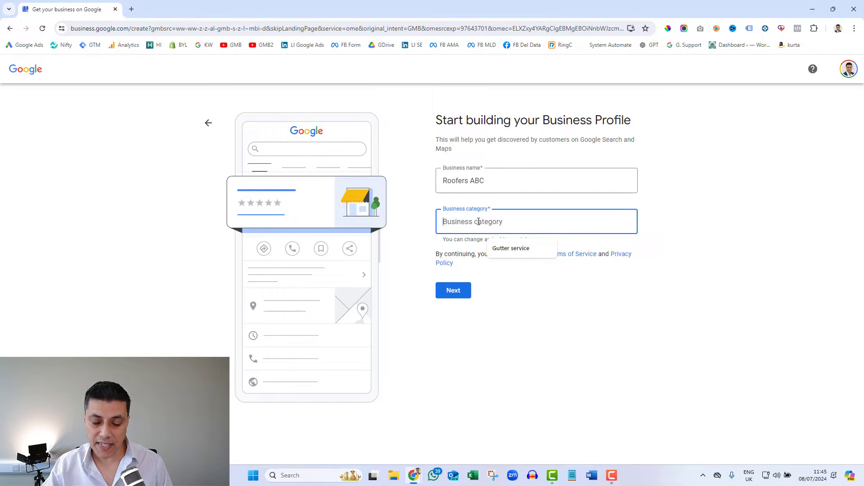
pyautogui.click(547, 248)
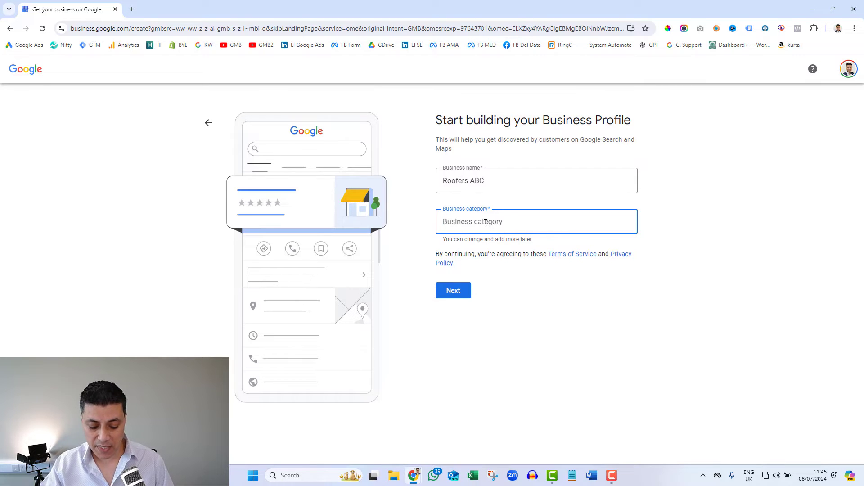
pyautogui.write('roof')
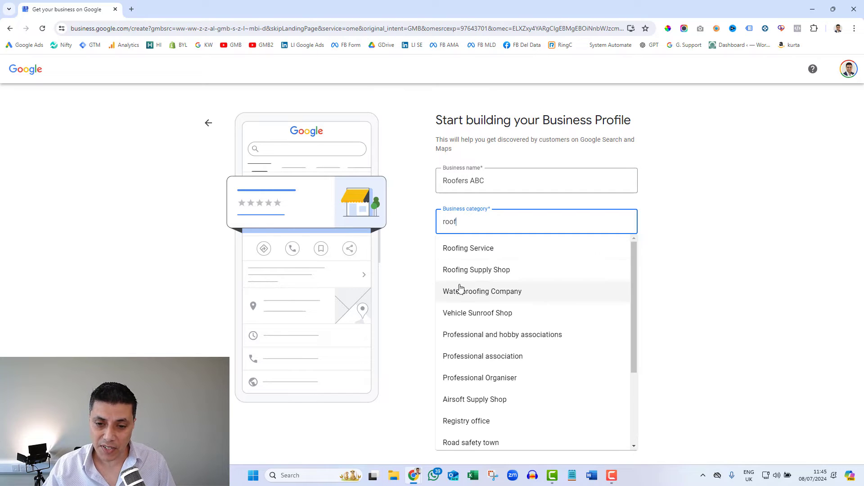
pyautogui.click(473, 255)
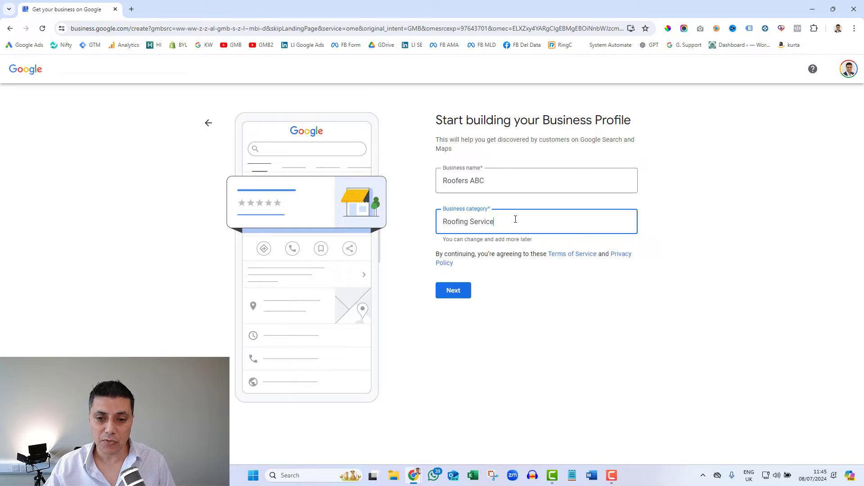
pyautogui.click(454, 292)
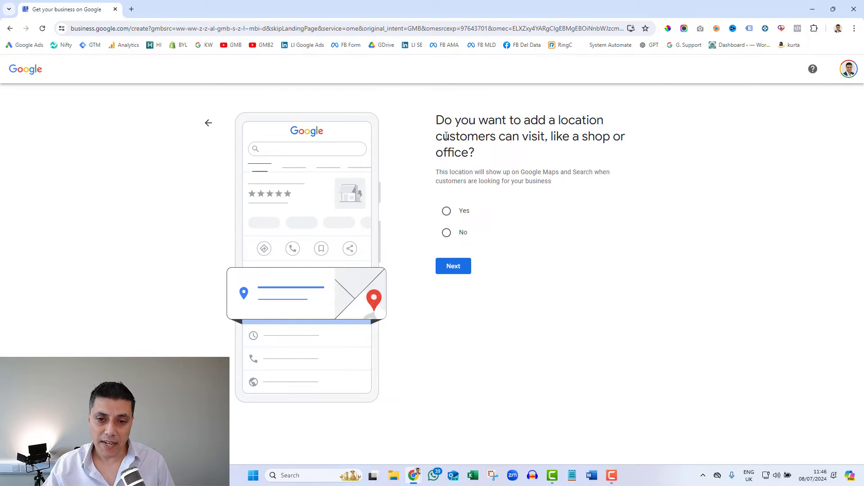
# Step: Answer No to having a location customers can visit, then continue
pyautogui.moveTo(445, 120); pyautogui.dragTo(522, 161)
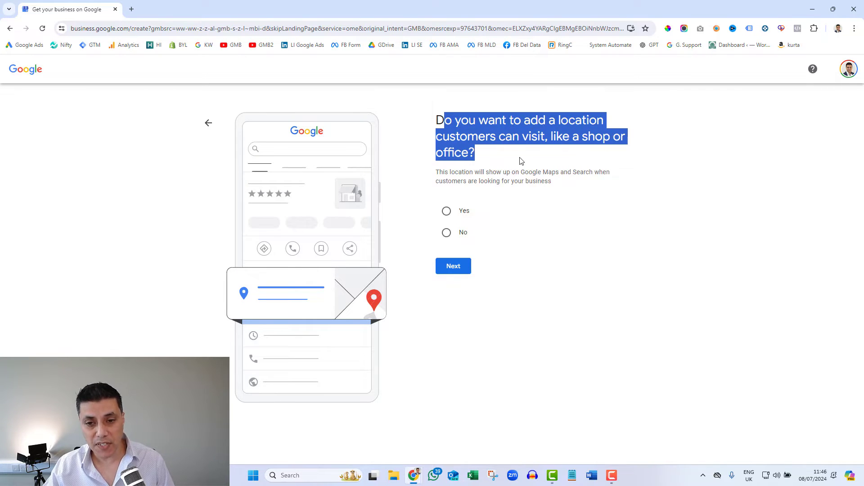
pyautogui.click(522, 161)
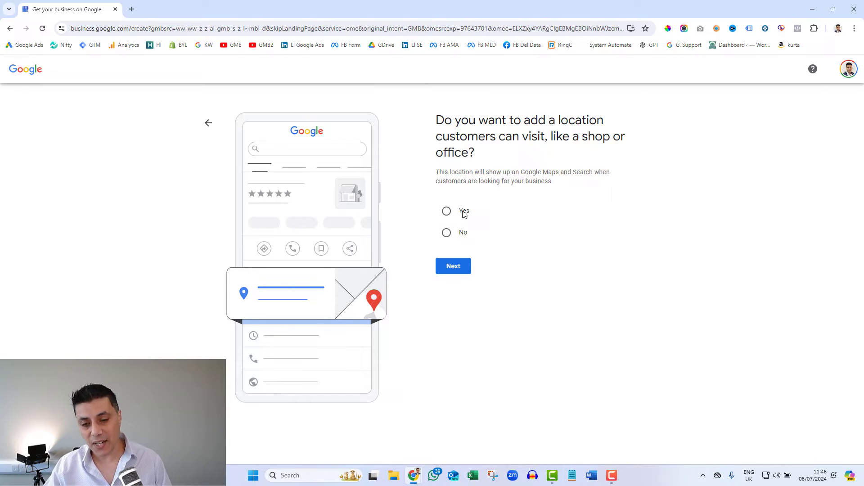
pyautogui.click(446, 235)
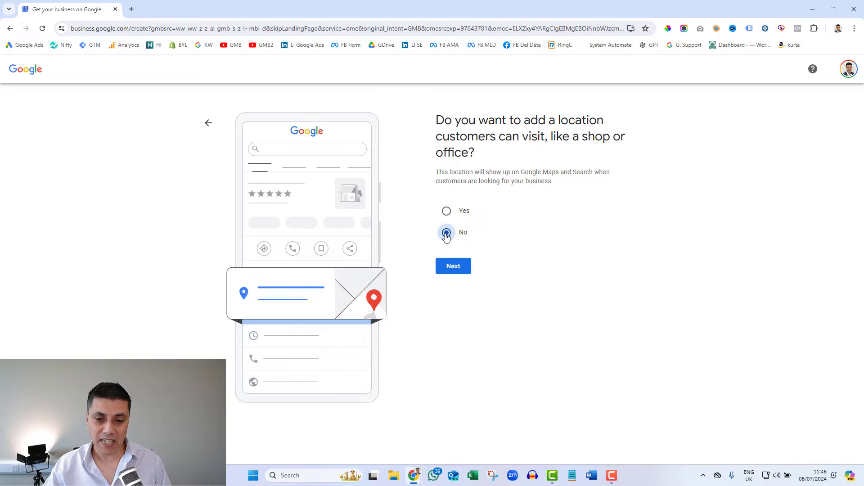
pyautogui.click(454, 267)
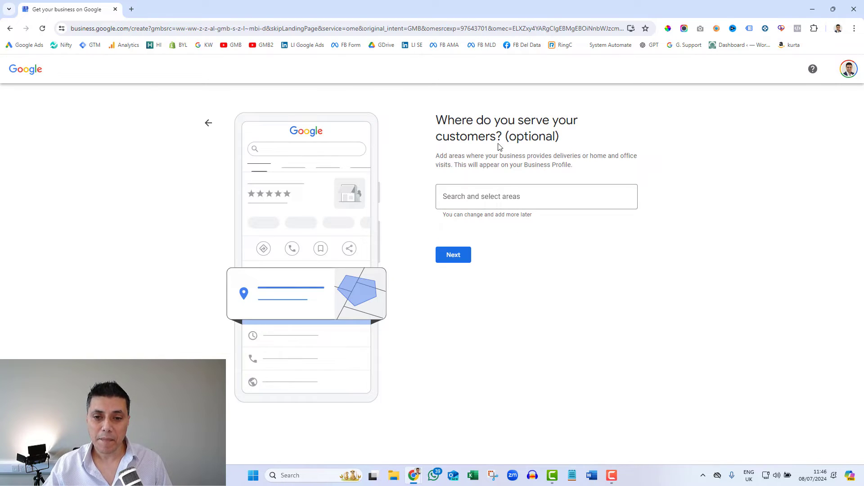
# Step: Add Birmingham, UK and Wolverhampton, UK as service areas, then continue
pyautogui.click(484, 197)
pyautogui.click(545, 225)
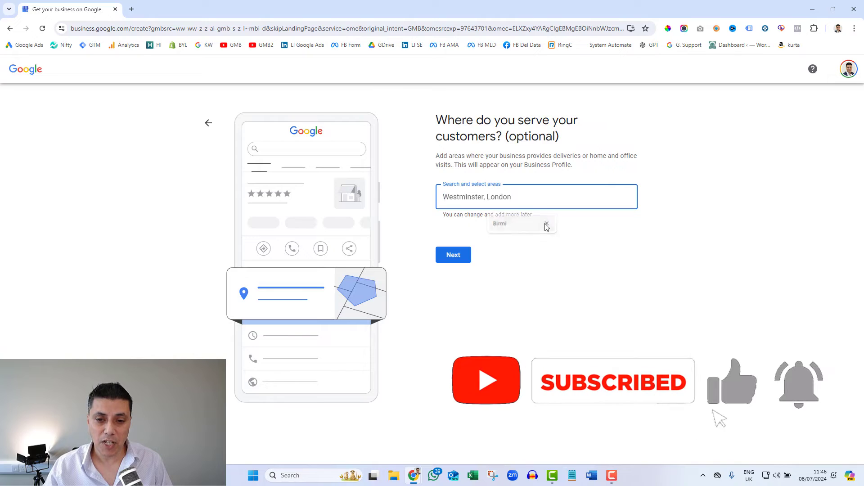
pyautogui.hotkey('ctrl', 'a')
pyautogui.write('Birm')
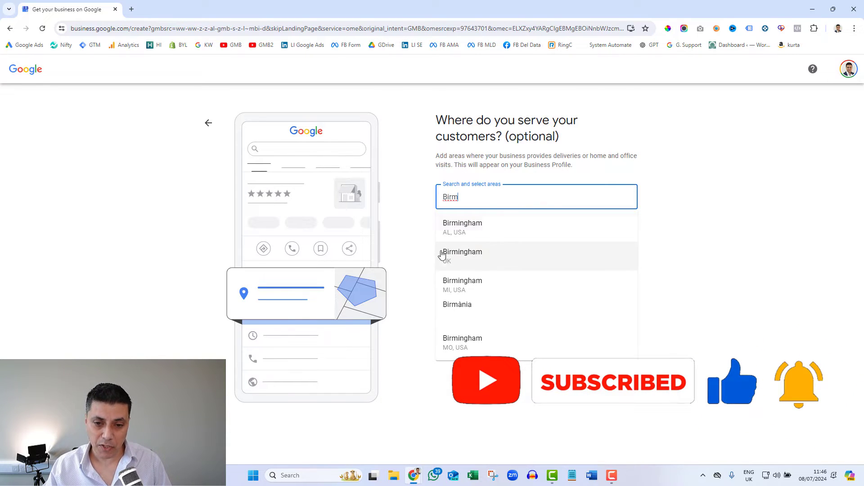
pyautogui.click(459, 260)
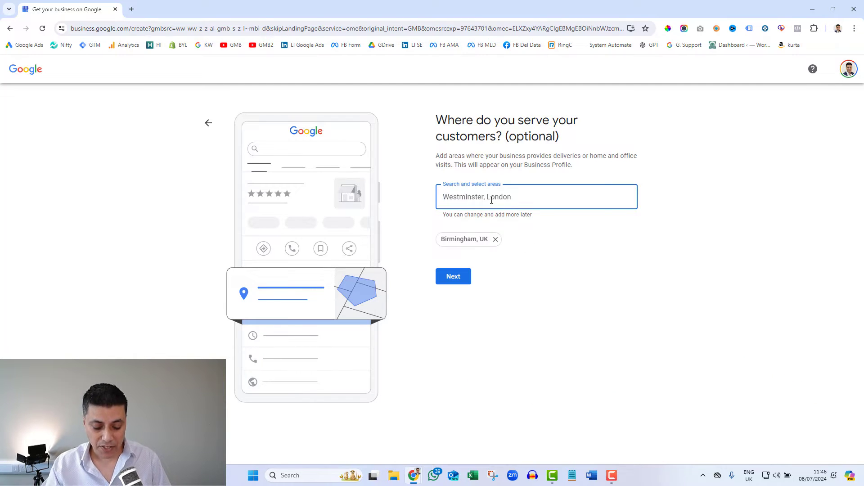
pyautogui.write('Wolver')
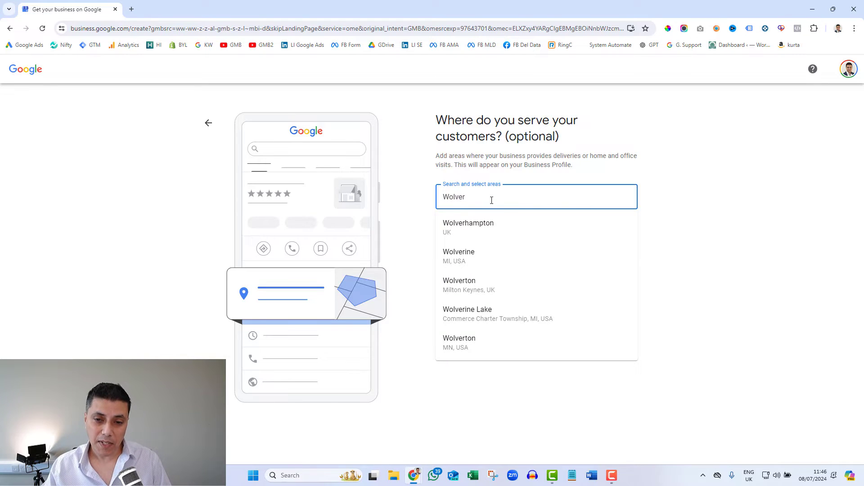
pyautogui.click(476, 224)
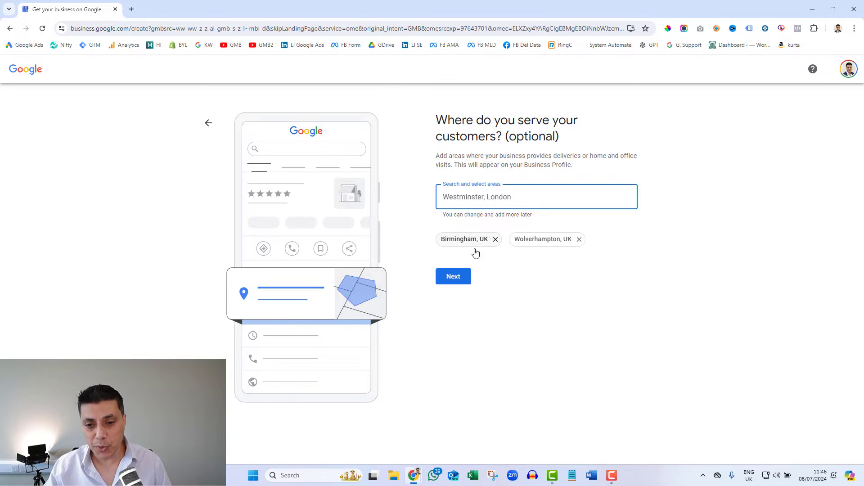
pyautogui.click(453, 280)
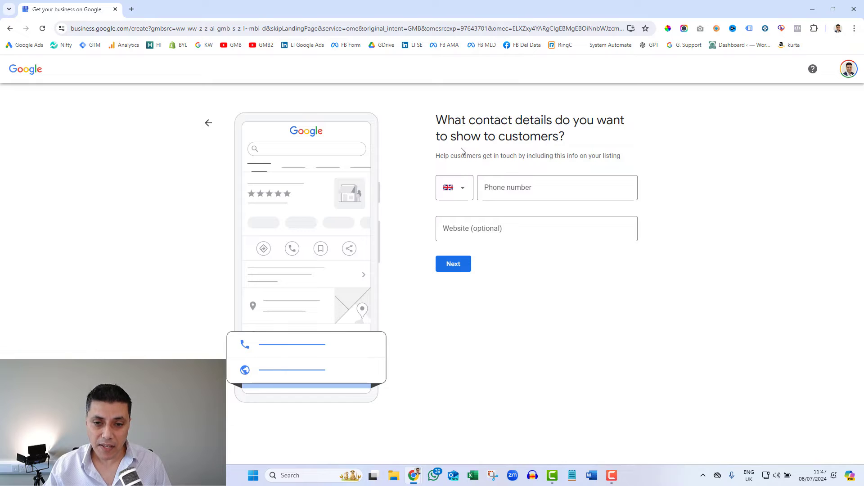
# Step: Enter the business phone number, skip the website field, and continue
pyautogui.click(559, 190)
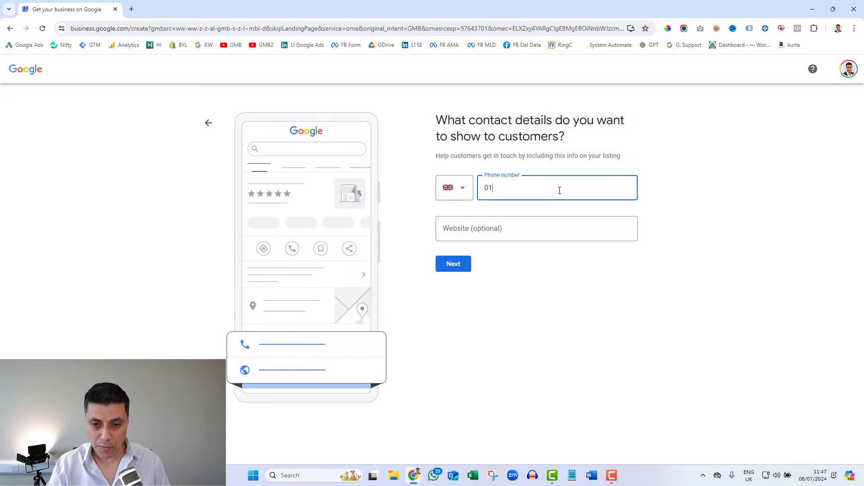
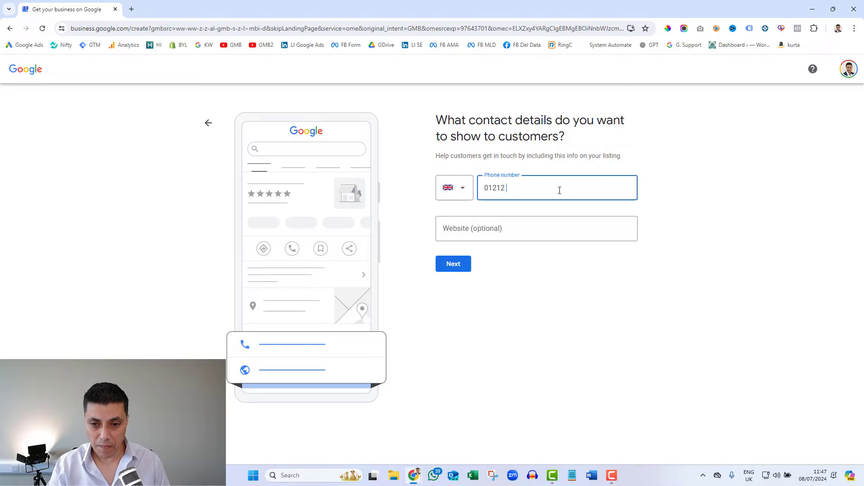
pyautogui.press('Tab')
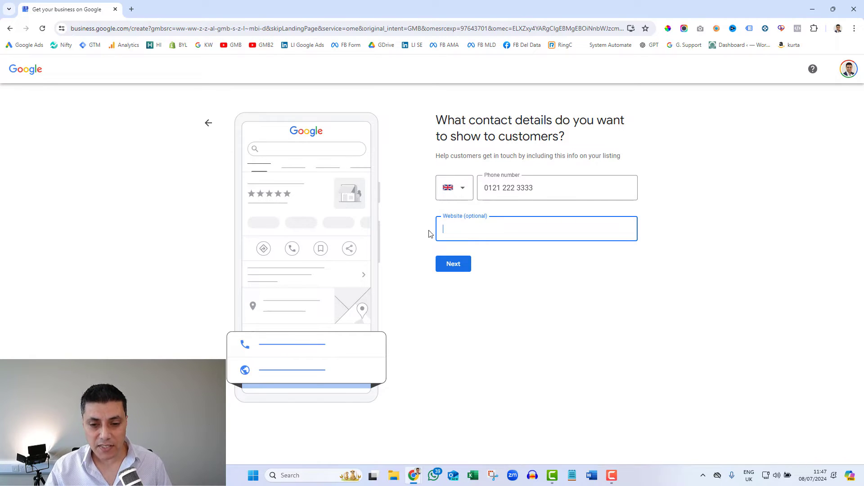
pyautogui.click(459, 269)
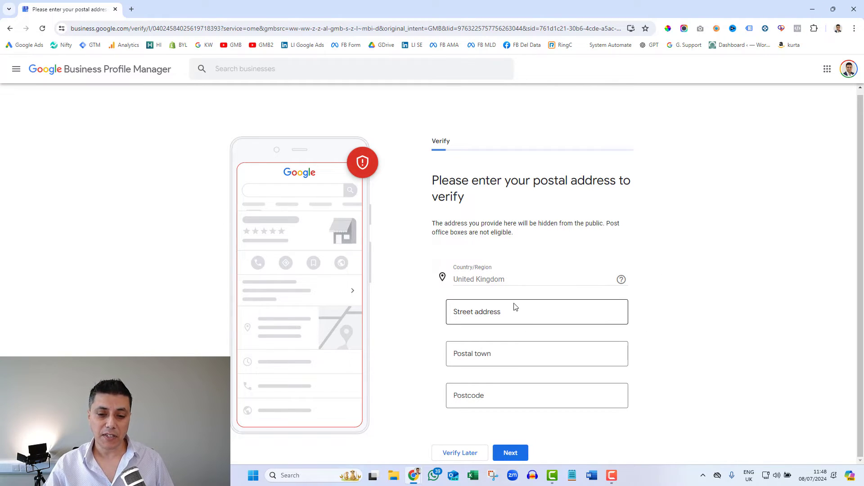
# Step: Choose Verify later to postpone verifying the postal address
pyautogui.click(457, 457)
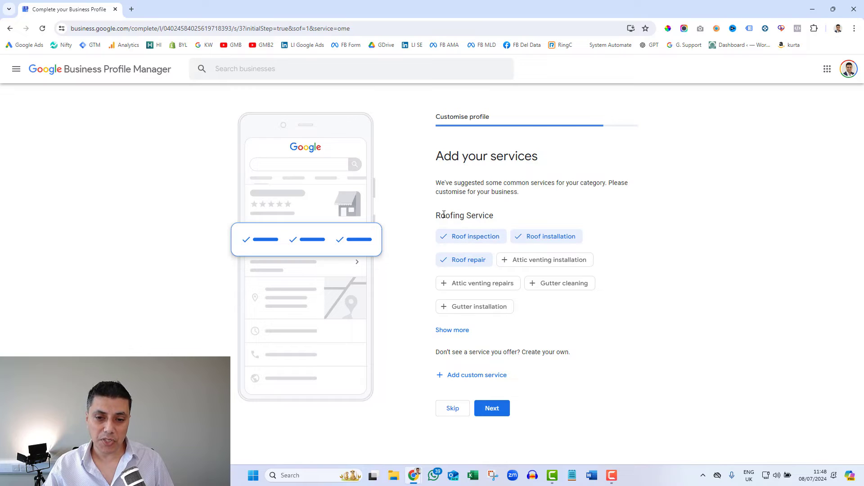
# Step: Add the suggested services Gutter cleaning, Gutter repairs and storm-damage roof repair
pyautogui.click(532, 287)
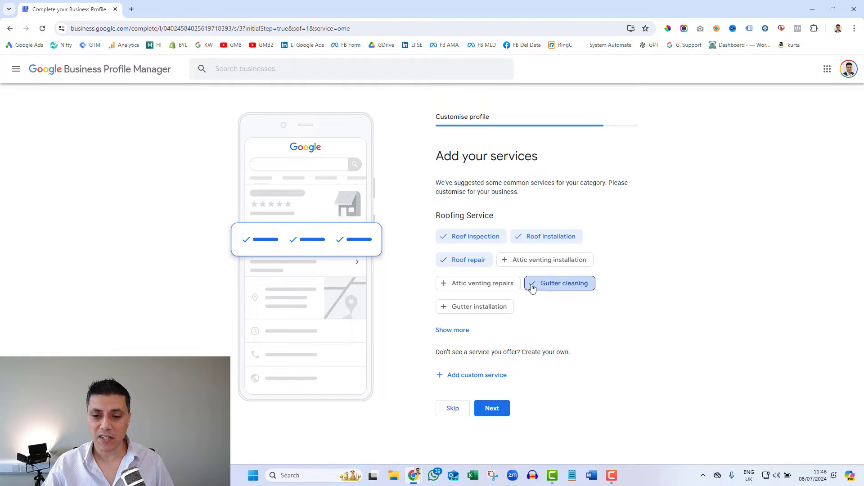
pyautogui.click(455, 331)
pyautogui.scroll(-1, 713, 300)
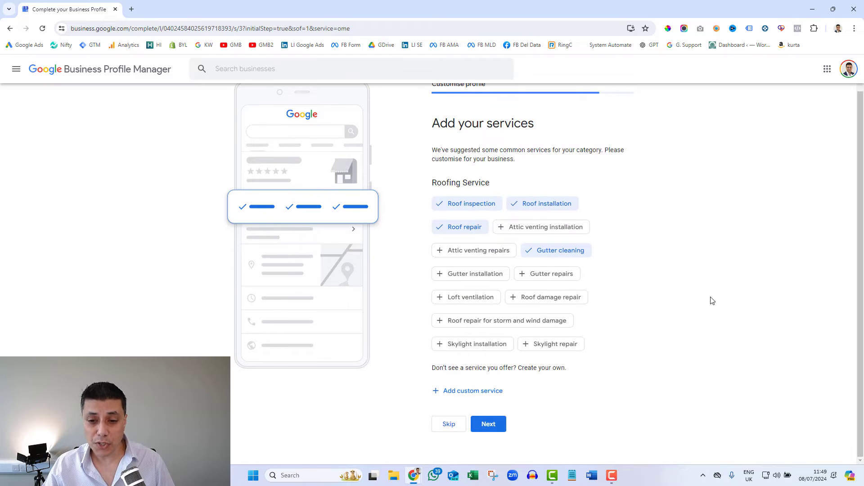
pyautogui.click(524, 275)
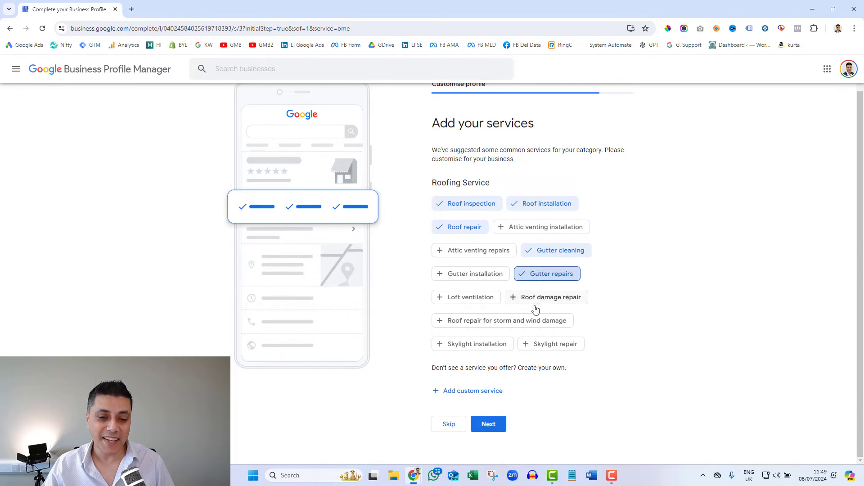
pyautogui.click(439, 323)
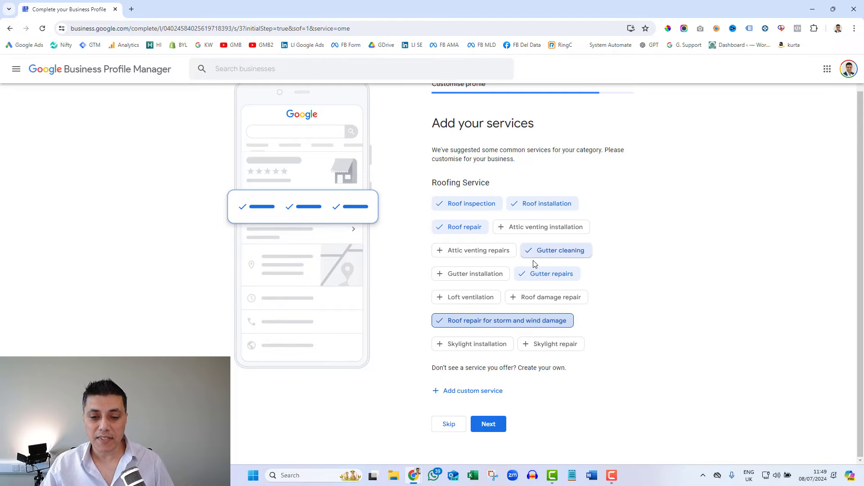
# Step: Add a custom 'Window Cleaning' service and save the services list
pyautogui.click(465, 395)
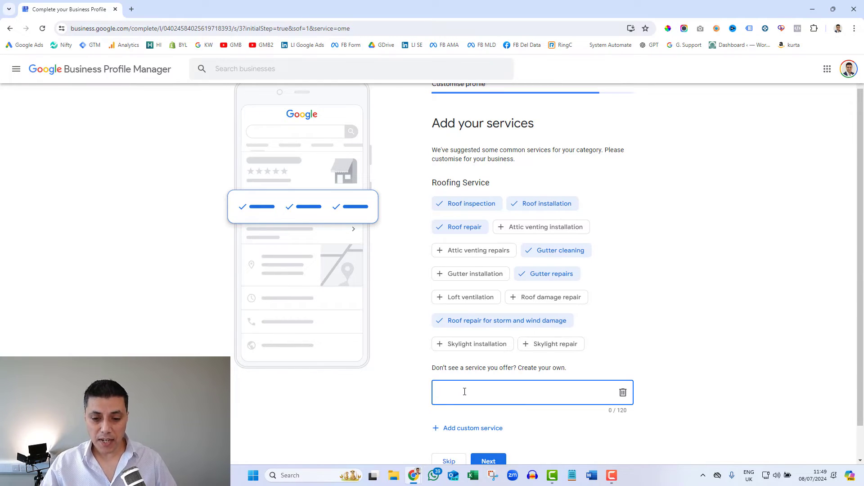
pyautogui.write('Window')
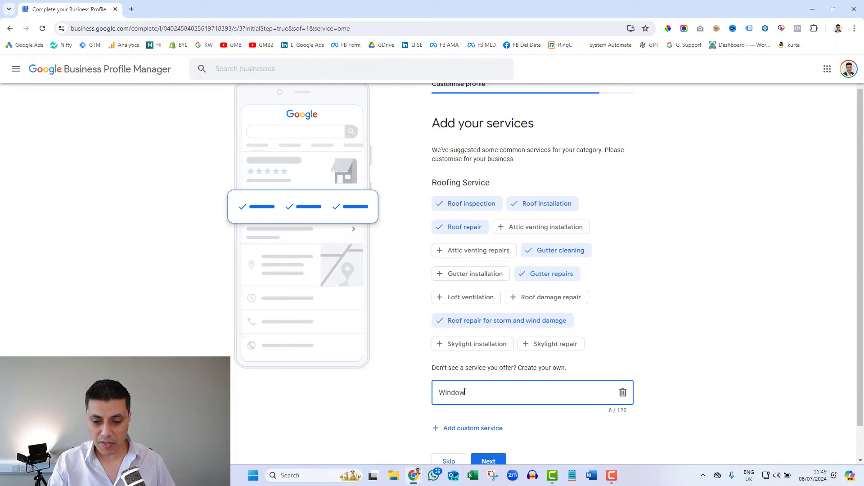
pyautogui.write(' Cleaning')
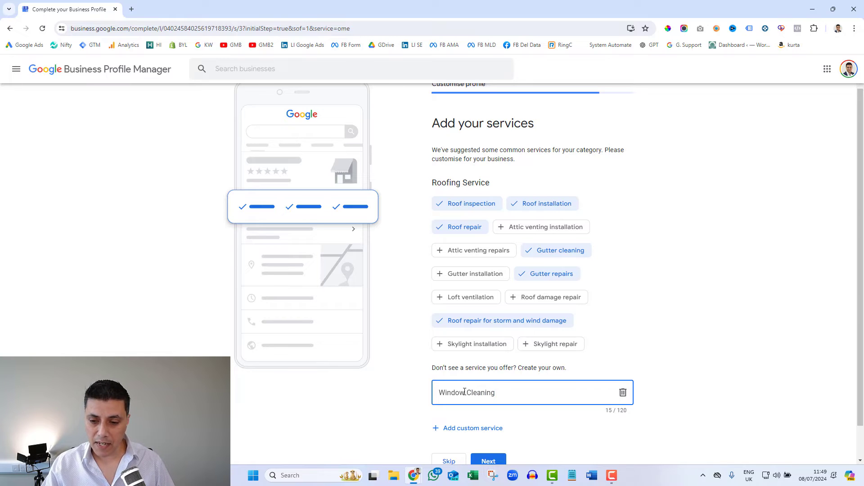
pyautogui.click(671, 341)
pyautogui.scroll(-1, 670, 340)
pyautogui.click(493, 429)
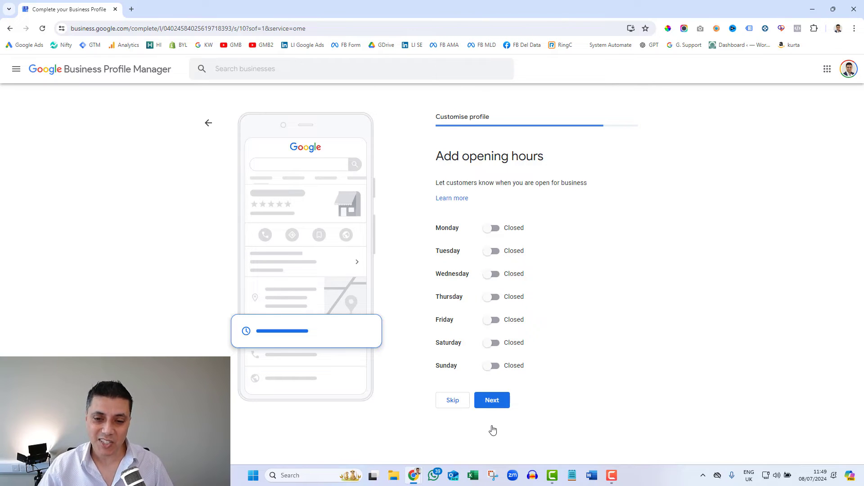
# Step: Mark Monday and Tuesday open and set Monday's hours to 09:00–17:00 instead of 24 hours
pyautogui.click(495, 229)
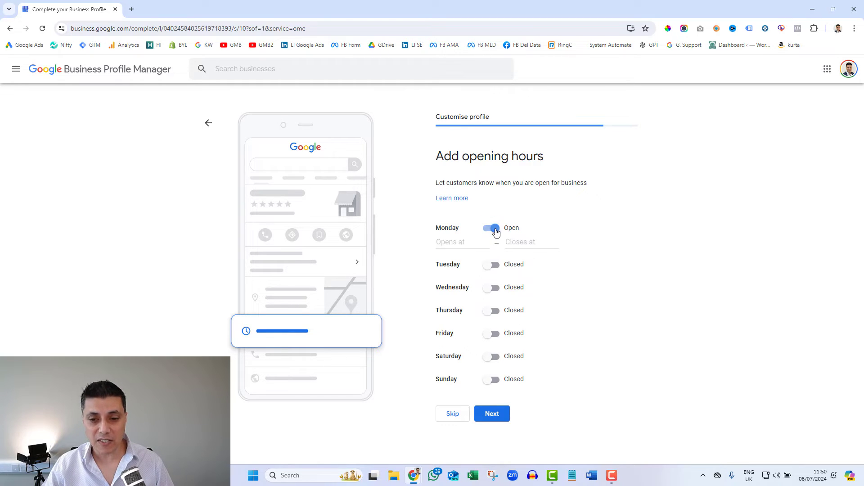
pyautogui.click(495, 269)
pyautogui.click(448, 243)
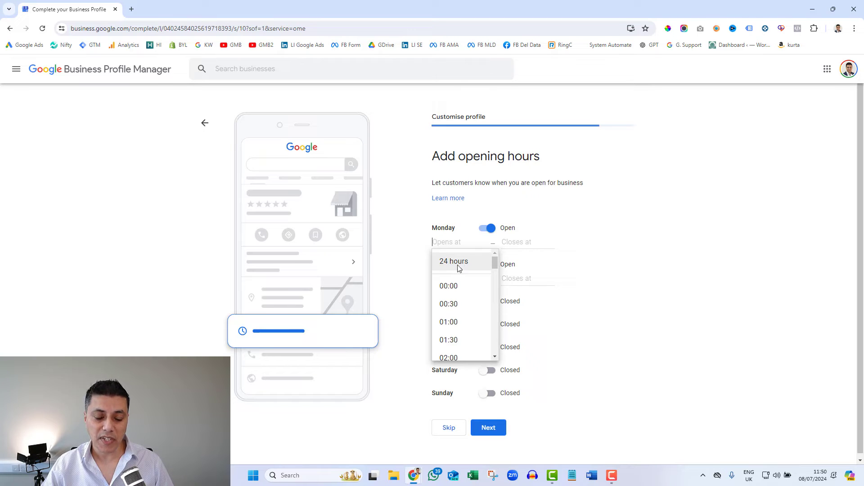
pyautogui.click(448, 263)
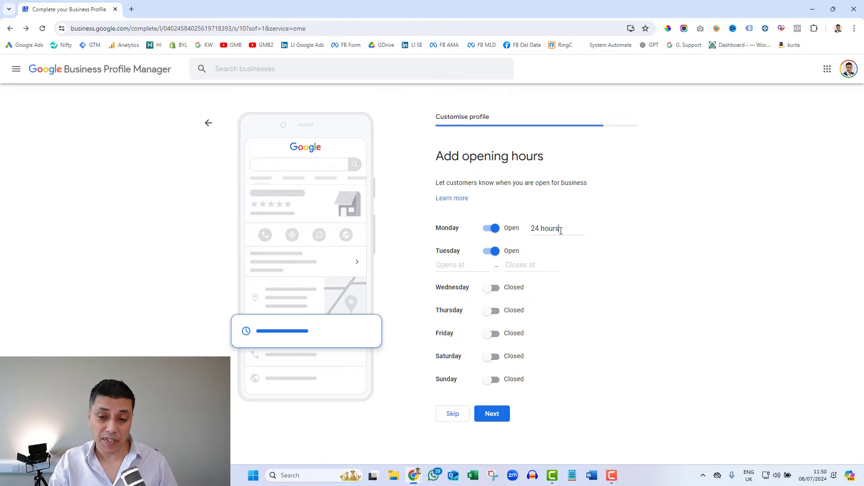
pyautogui.press('BackSpace')
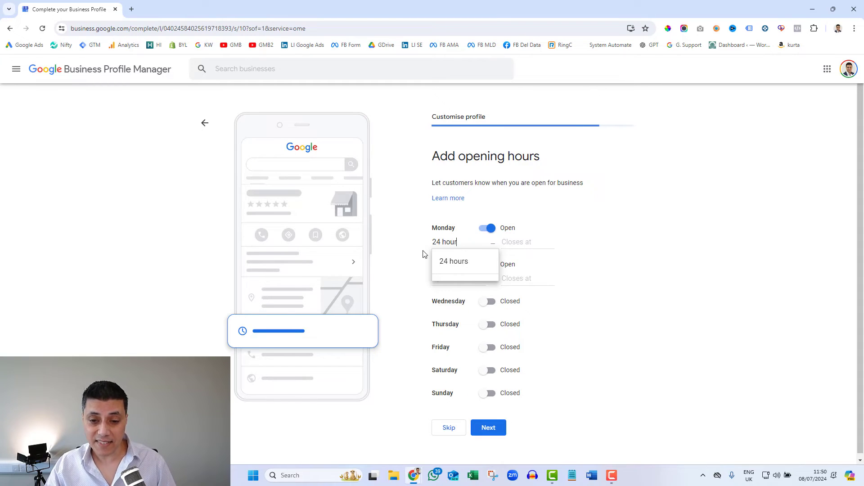
pyautogui.press('BackSpace')
pyautogui.press('BackSpace')
pyautogui.press('BackSpace')
pyautogui.press('BackSpace')
pyautogui.press('BackSpace')
pyautogui.press('BackSpace')
pyautogui.press('BackSpace')
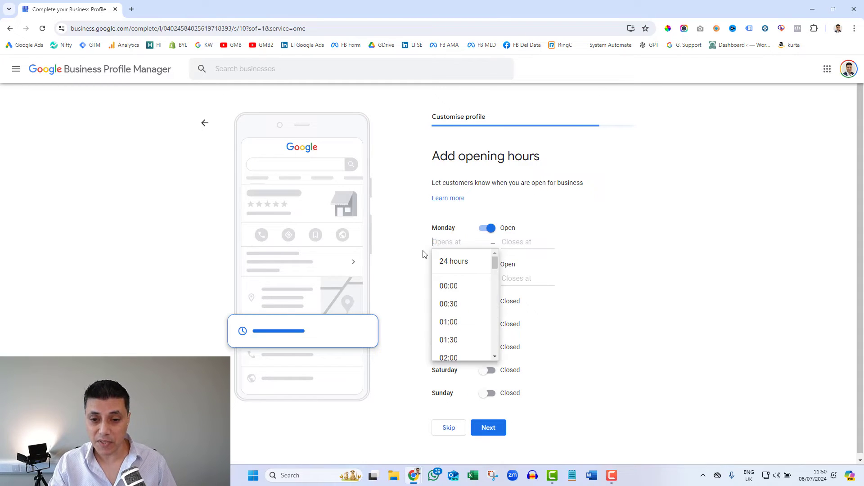
pyautogui.scroll(-5, 466, 317)
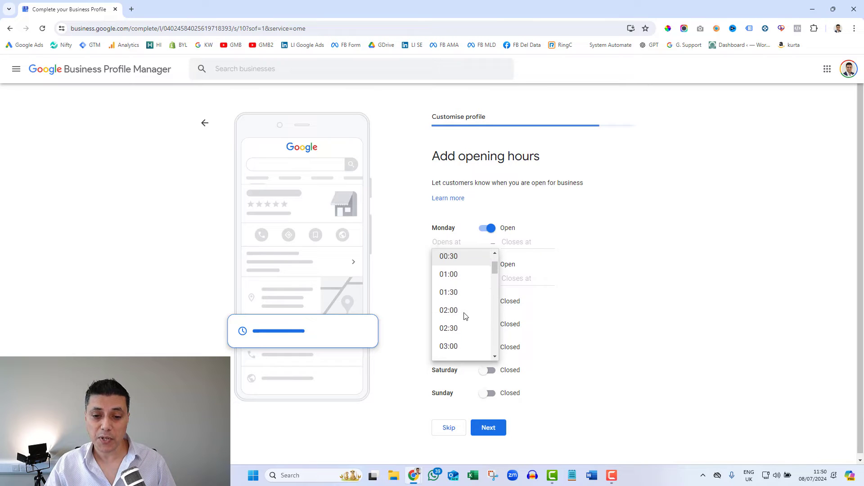
pyautogui.scroll(-4, 465, 316)
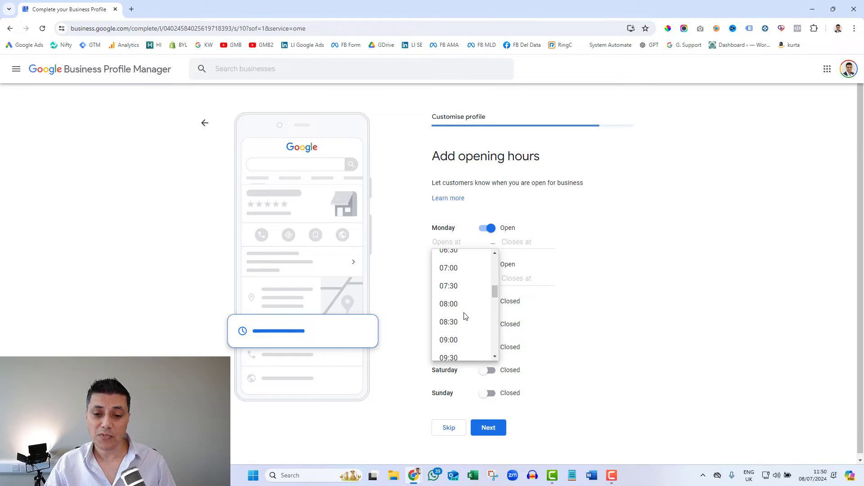
pyautogui.click(450, 298)
pyautogui.click(529, 242)
pyautogui.scroll(-7, 532, 323)
pyautogui.scroll(-6, 533, 323)
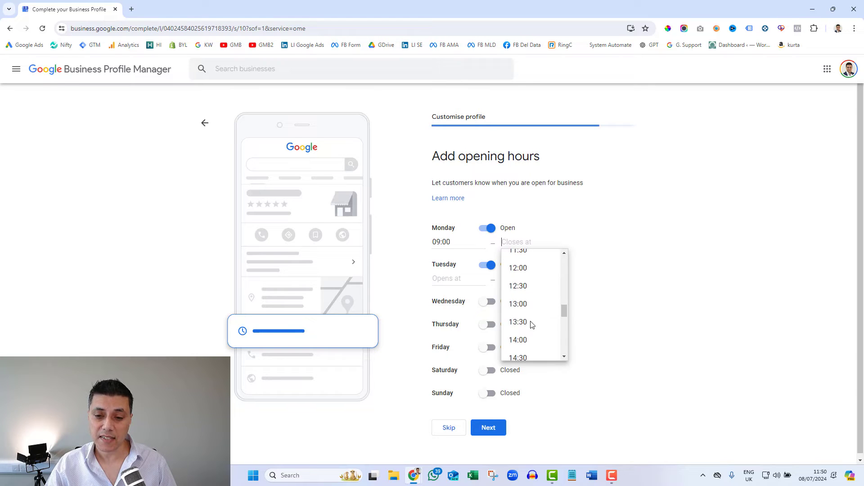
pyautogui.click(516, 313)
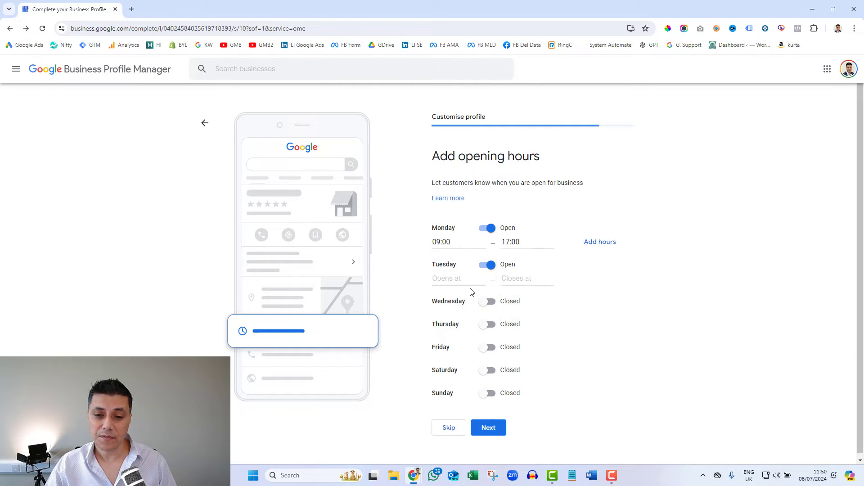
# Step: Add a second Monday opening period from 20:00 to 21:00
pyautogui.click(441, 278)
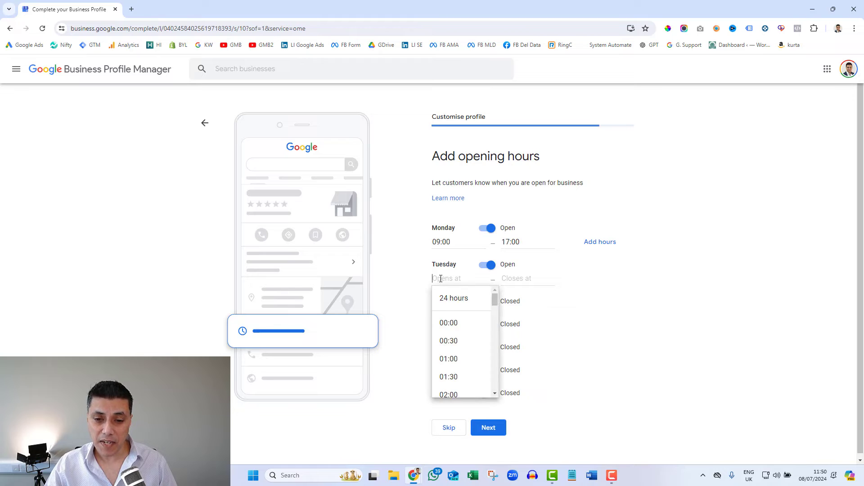
pyautogui.click(605, 245)
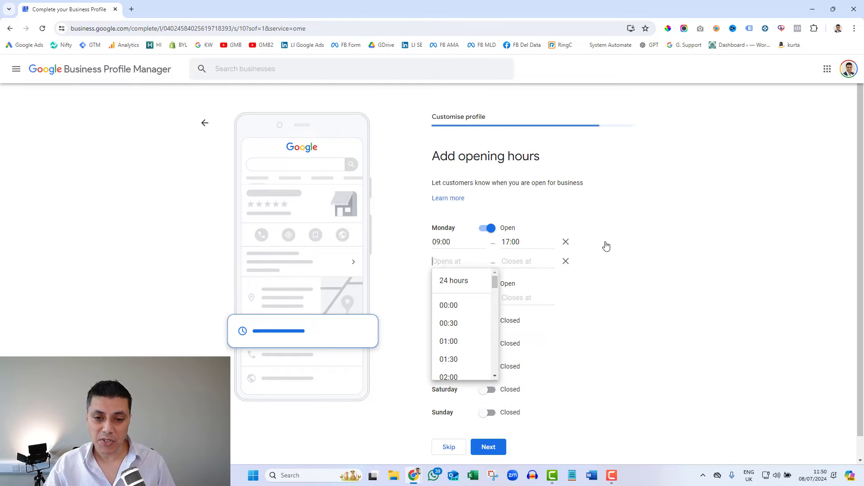
pyautogui.scroll(-2, 456, 340)
pyautogui.scroll(-11, 456, 341)
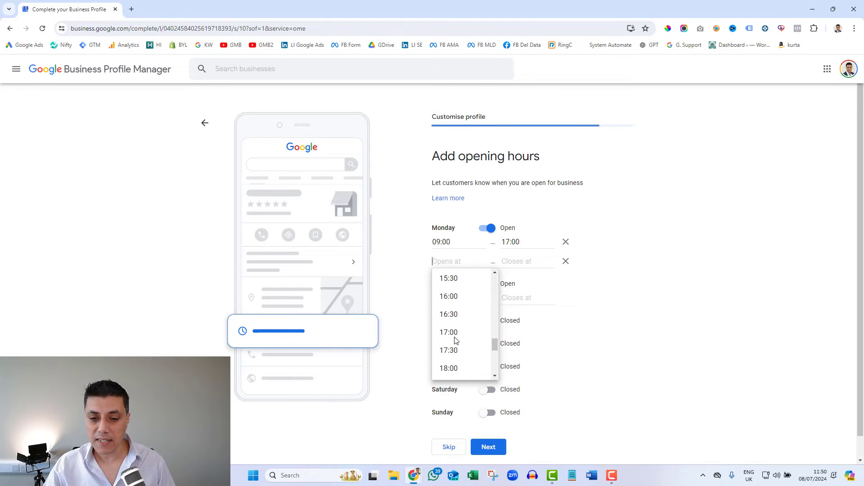
pyautogui.scroll(-2, 456, 341)
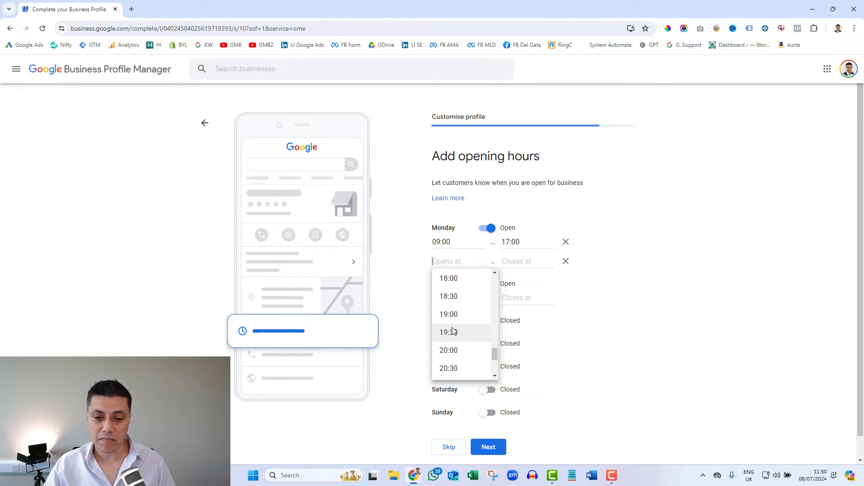
pyautogui.click(455, 351)
pyautogui.click(510, 269)
pyautogui.scroll(-7, 528, 347)
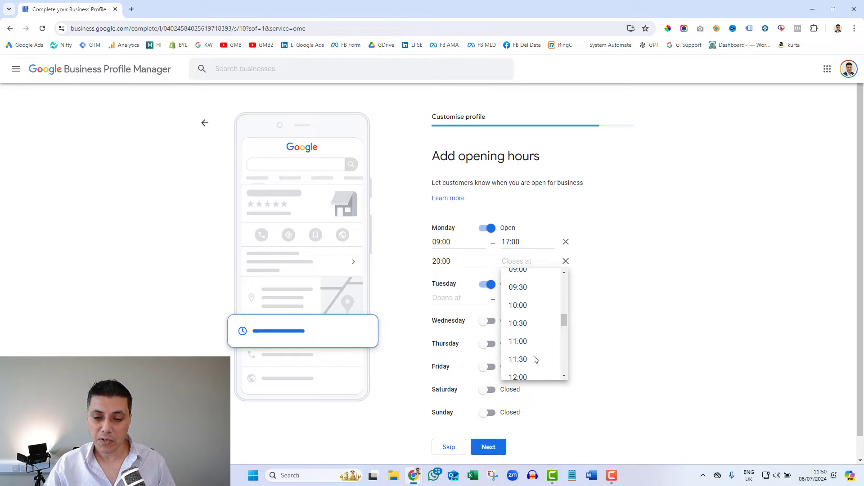
pyautogui.scroll(-8, 536, 360)
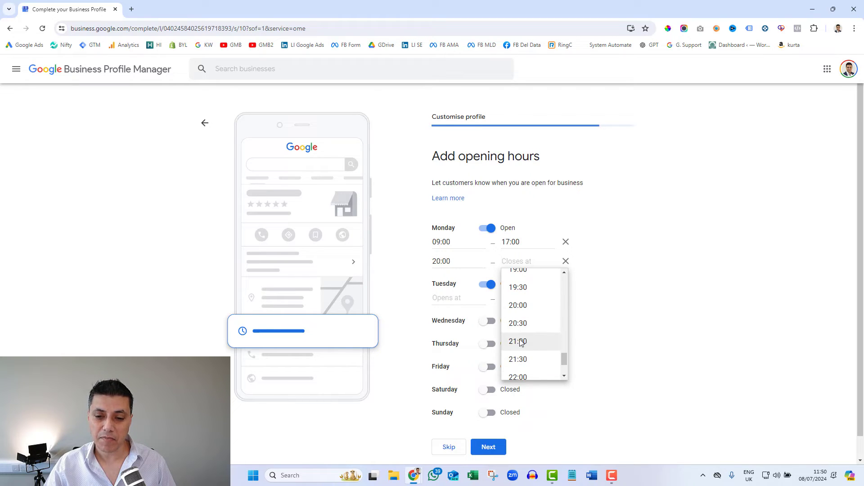
pyautogui.click(517, 342)
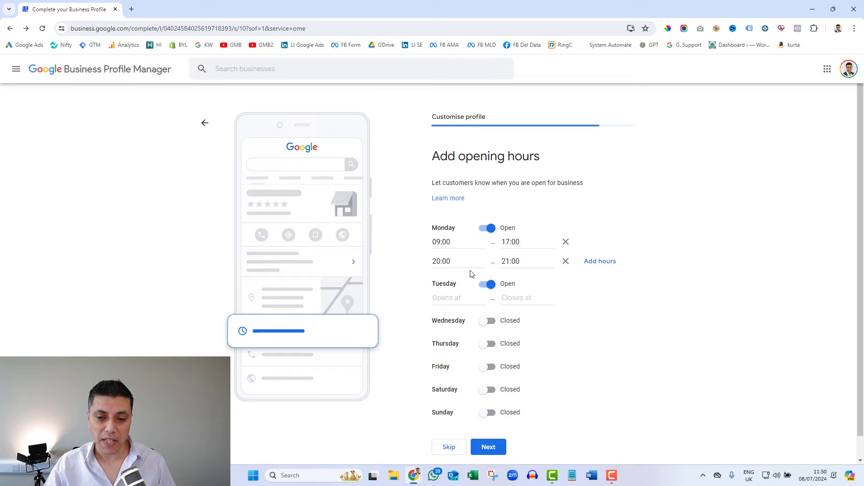
# Step: Set Tuesday's opening hours to 08:00–17:00
pyautogui.click(449, 303)
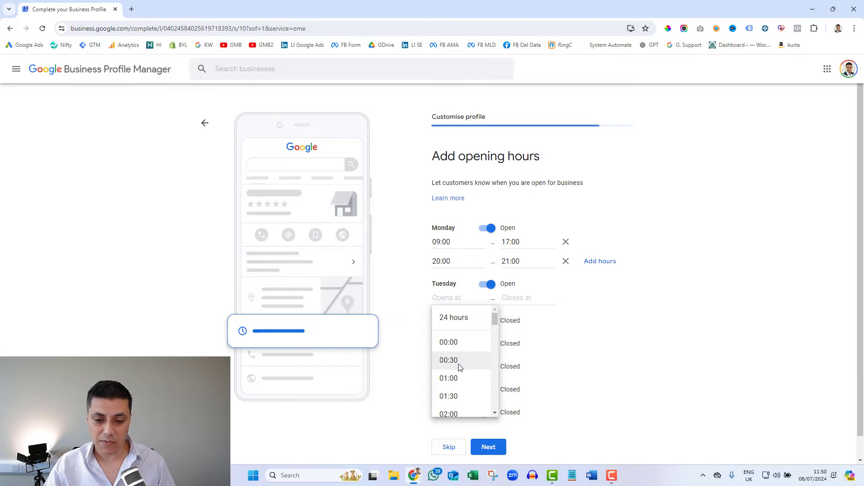
pyautogui.scroll(-4, 459, 365)
pyautogui.scroll(-2, 460, 370)
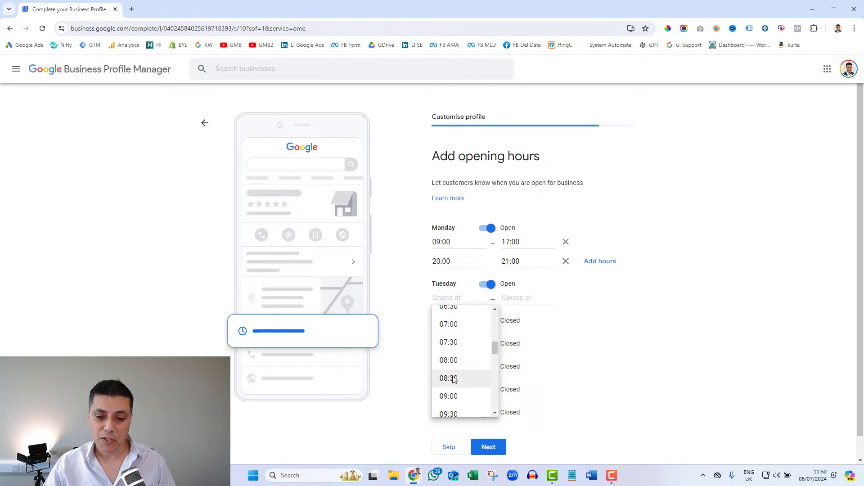
pyautogui.click(458, 359)
pyautogui.click(512, 293)
pyautogui.scroll(-14, 522, 378)
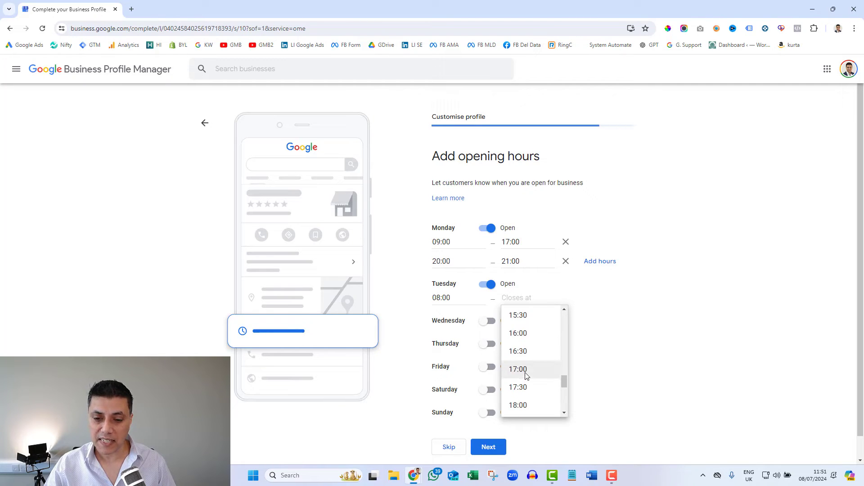
pyautogui.click(518, 370)
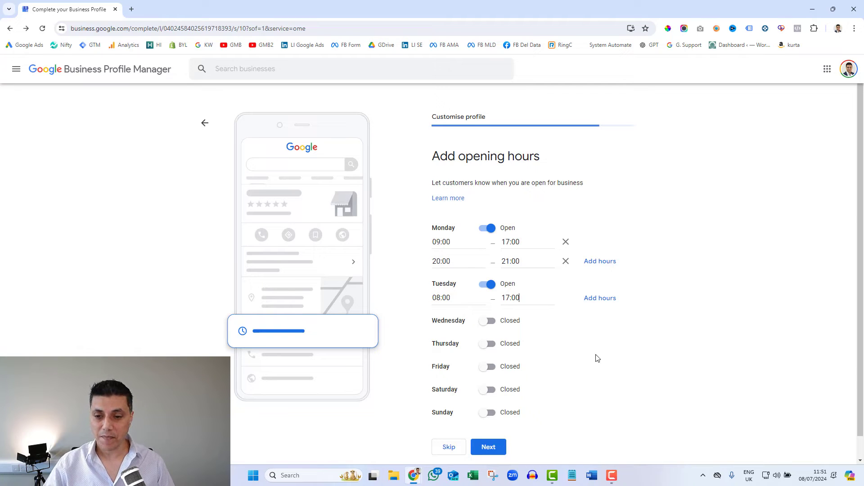
pyautogui.scroll(-1, 680, 309)
# Step: Save the hours and enter the 'Roofing Services - Repairs and New Roof tiling in Birmingham…' description
pyautogui.click(492, 427)
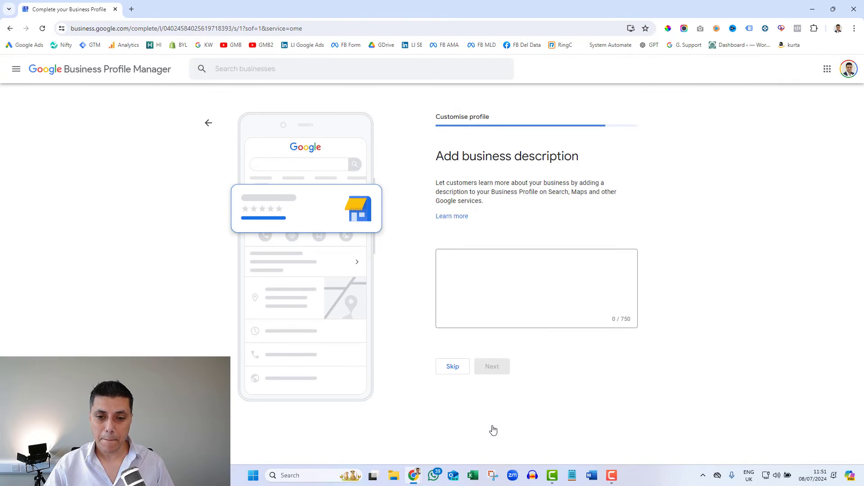
pyautogui.click(489, 277)
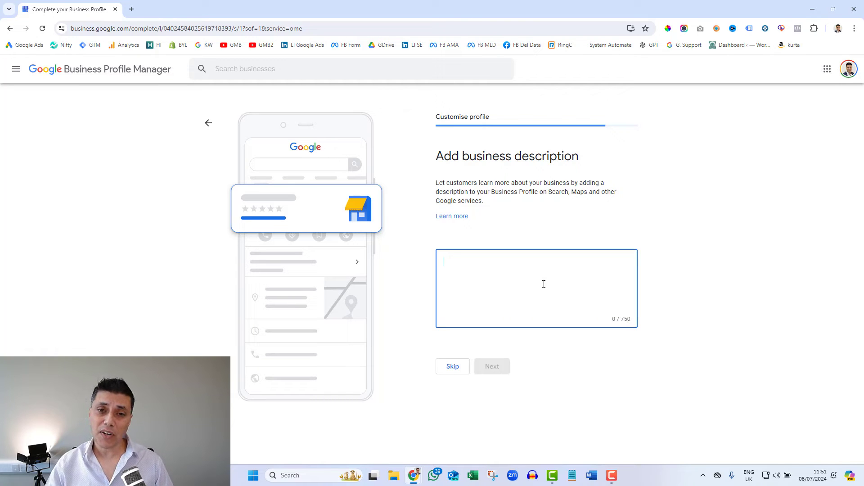
pyautogui.write('R')
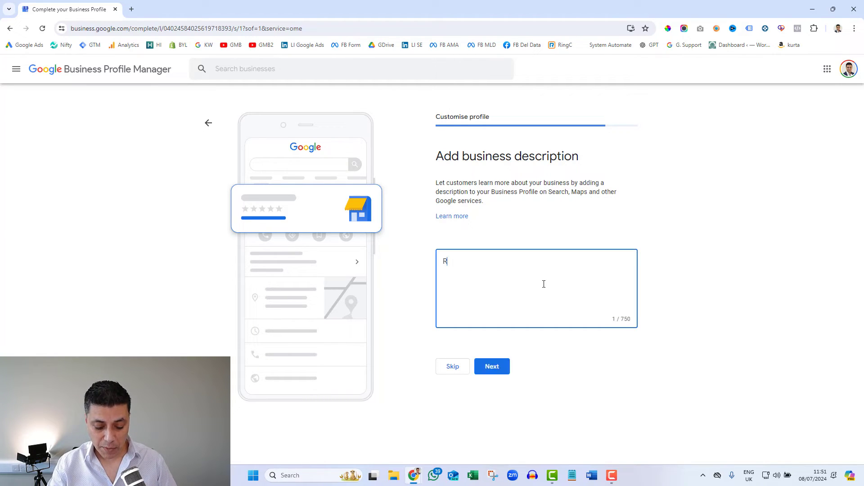
pyautogui.write('oofing ')
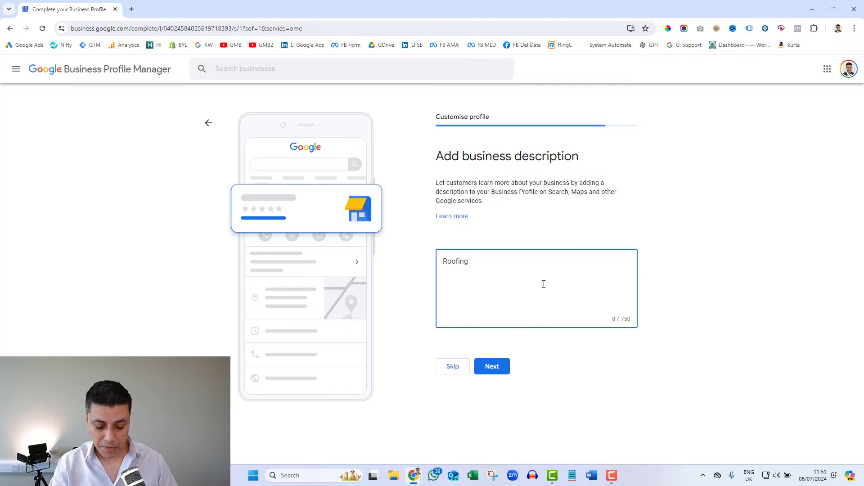
pyautogui.write('Services - Repairs and ')
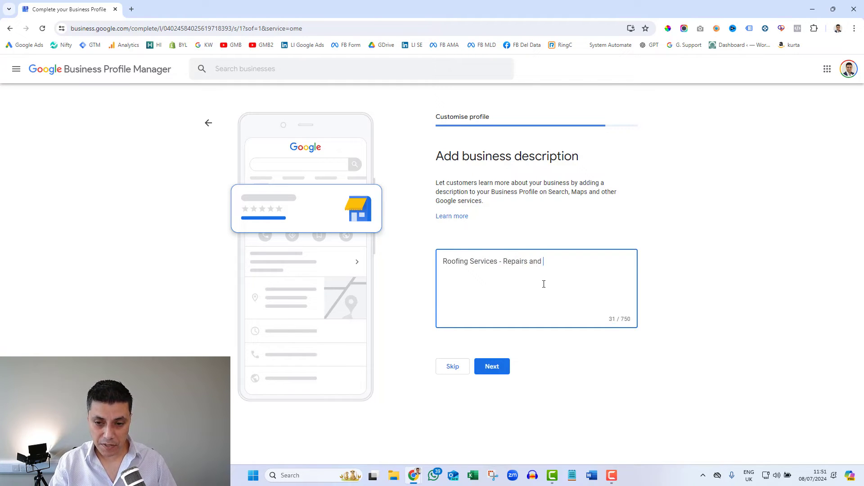
pyautogui.write('New Roof tiling in Birmi')
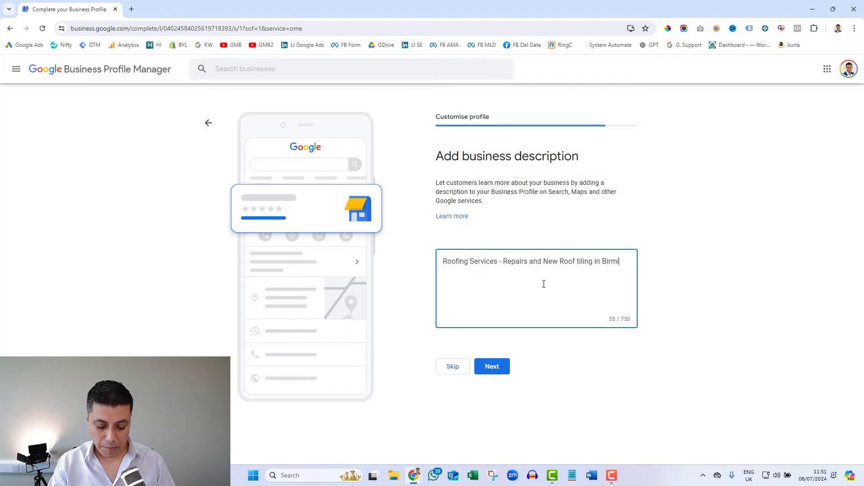
pyautogui.write('ngham and surrounding')
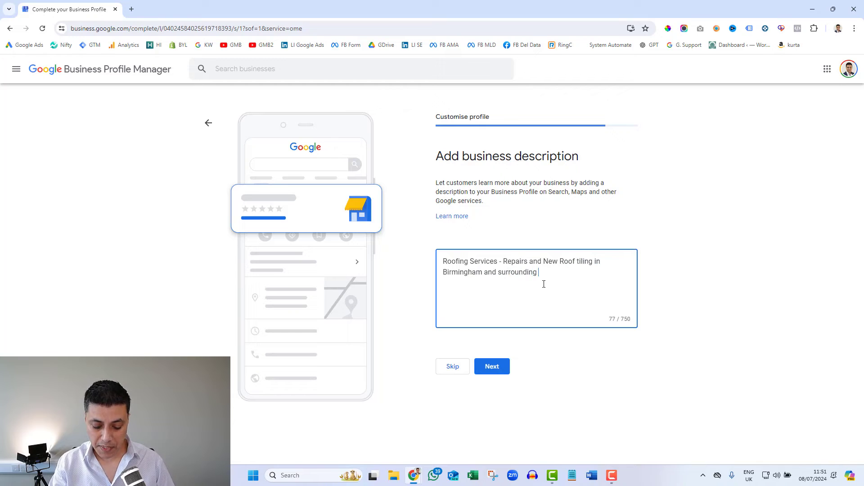
pyautogui.write(' areas. Call ')
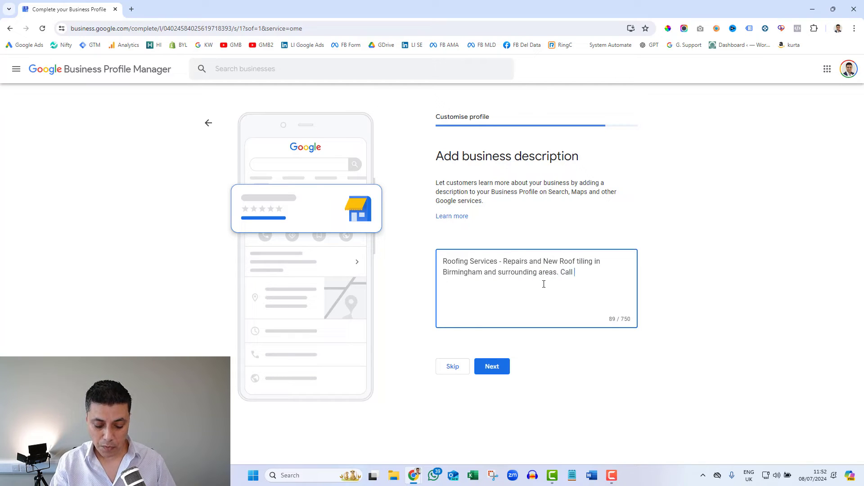
pyautogui.write('for a quick ')
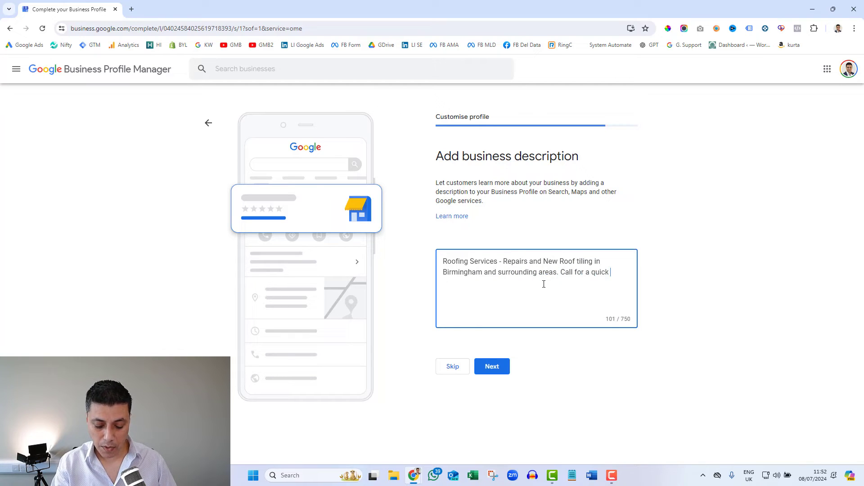
pyautogui.write('quote.')
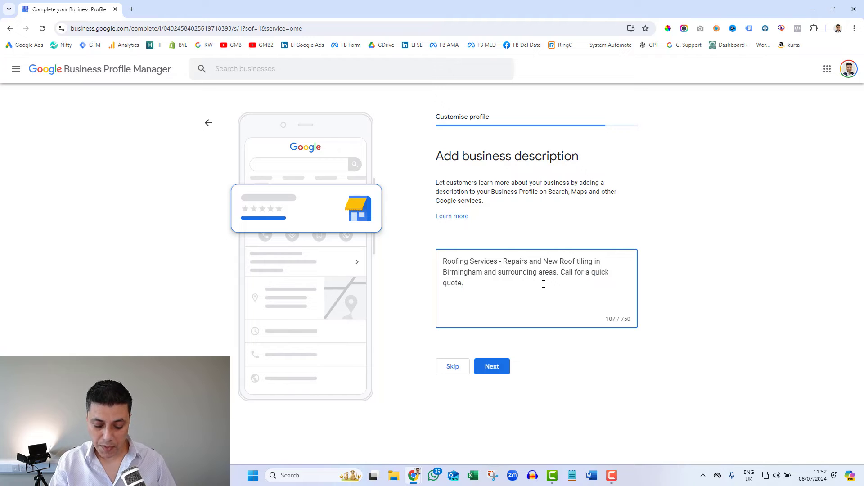
pyautogui.write(' Same day service available.')
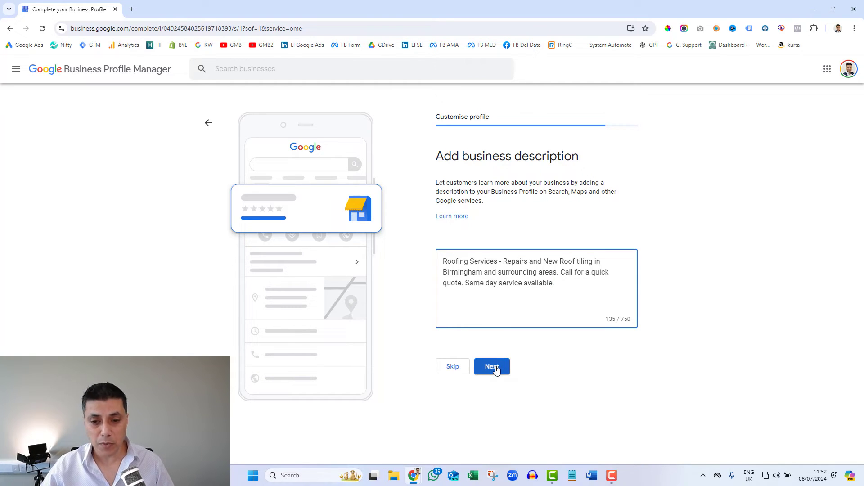
pyautogui.click(495, 368)
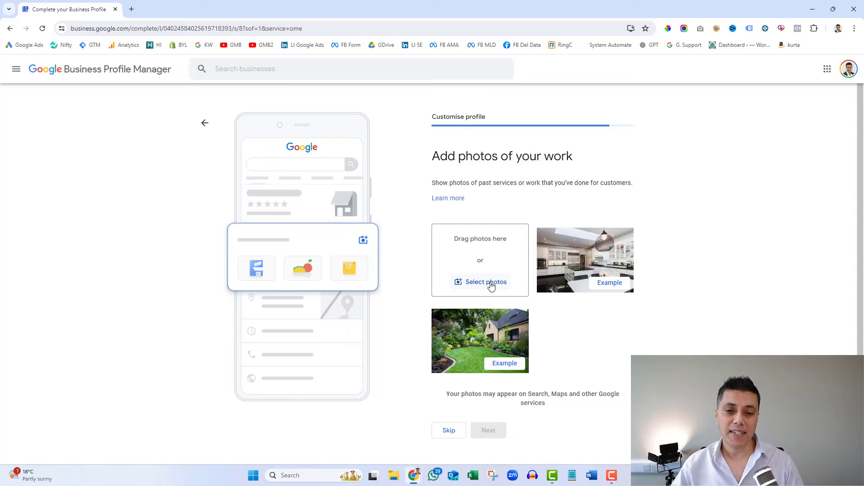
# Step: Skip the 'Add photos of your work' step
pyautogui.click(449, 431)
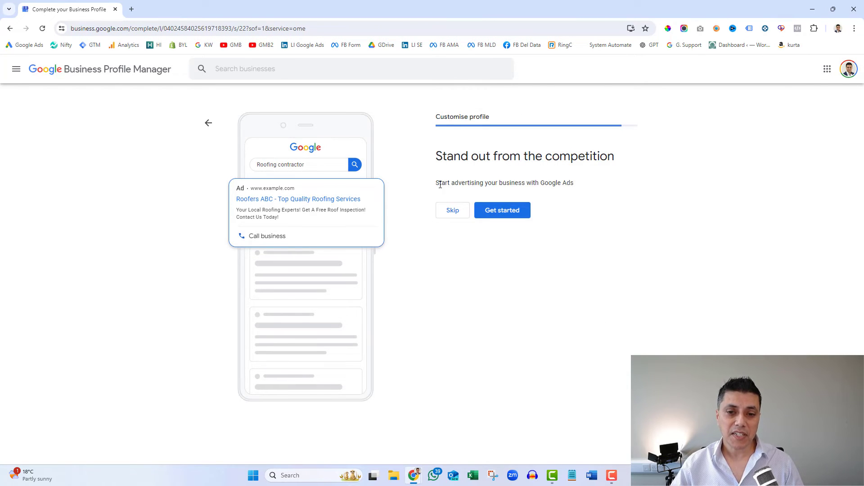
# Step: Skip the 'Stand out from the competition' Google Ads offer
pyautogui.moveTo(440, 185); pyautogui.dragTo(576, 183)
pyautogui.click(614, 191)
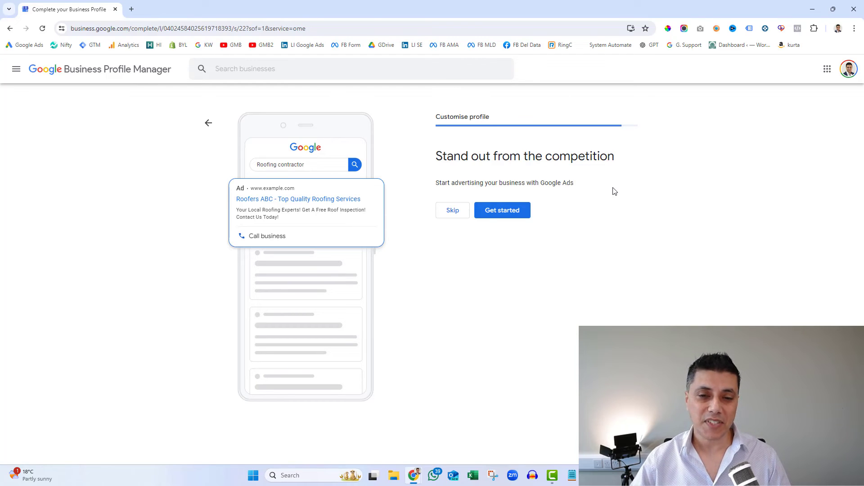
pyautogui.click(453, 211)
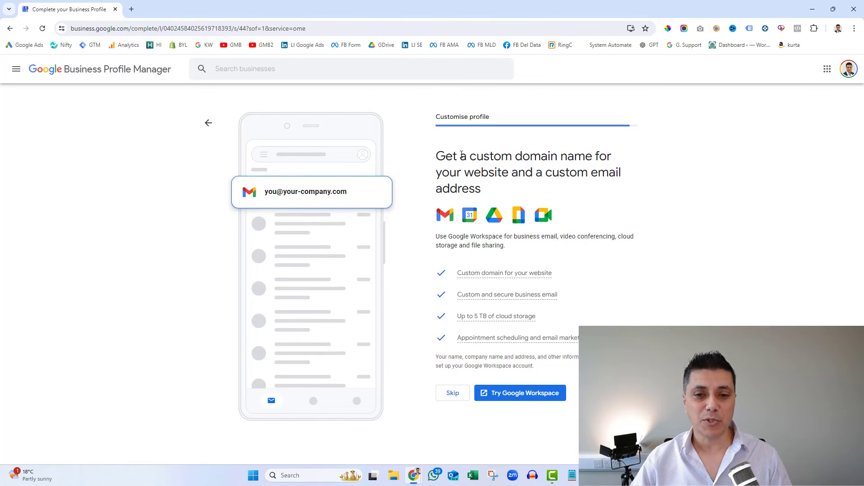
# Step: Decline the Google Workspace custom domain offer and continue past the verification notice
pyautogui.moveTo(447, 156); pyautogui.dragTo(601, 156)
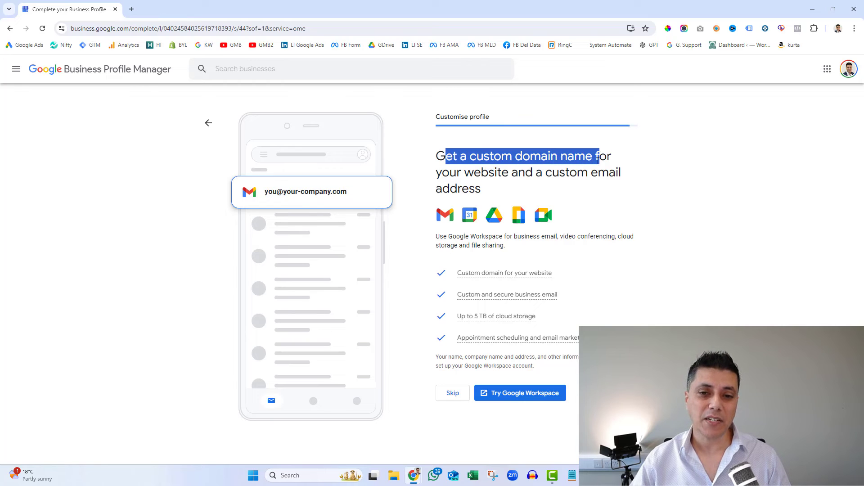
pyautogui.click(554, 171)
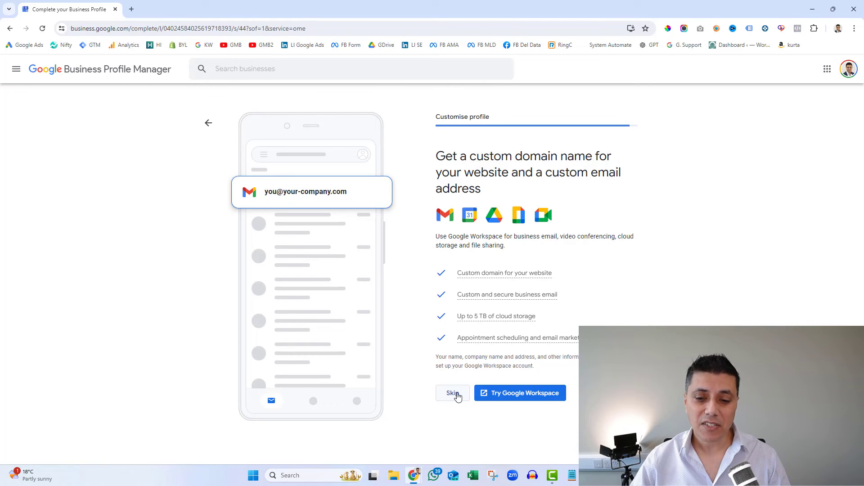
pyautogui.click(452, 393)
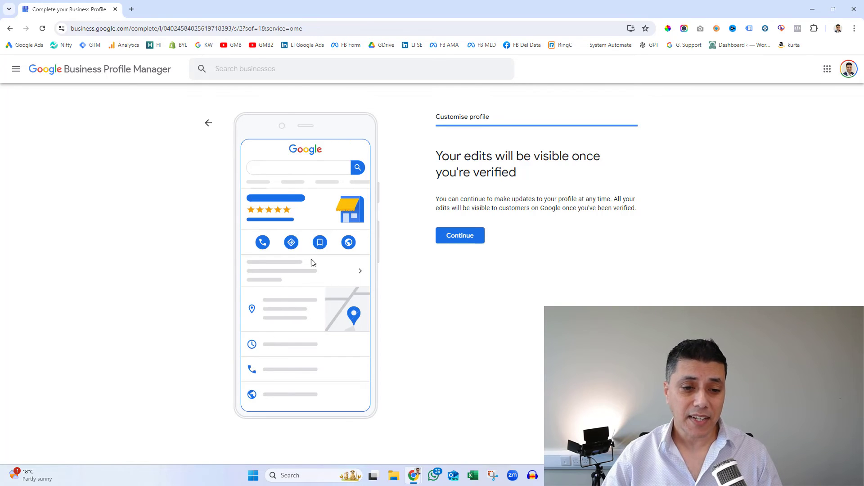
pyautogui.click(472, 236)
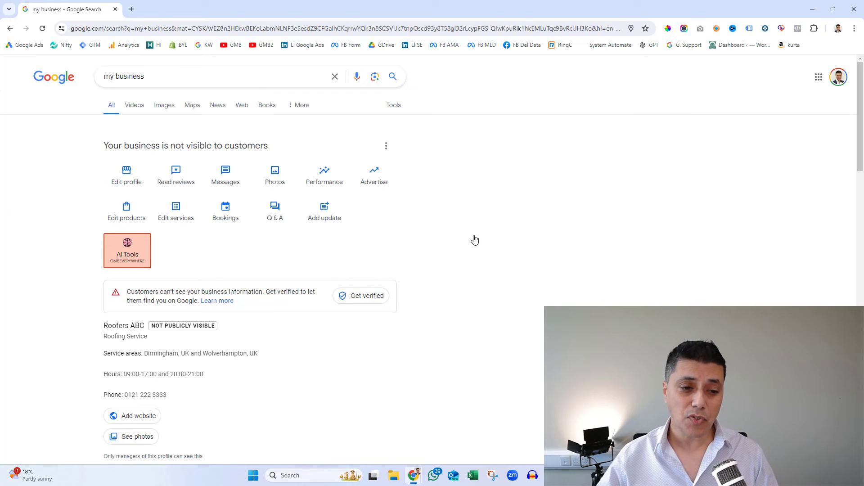
pyautogui.scroll(-1, 474, 239)
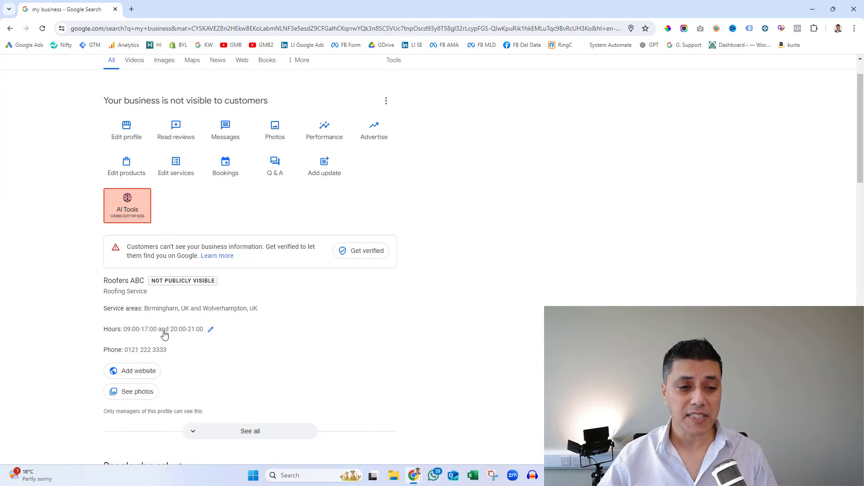
pyautogui.doubleClick(113, 281)
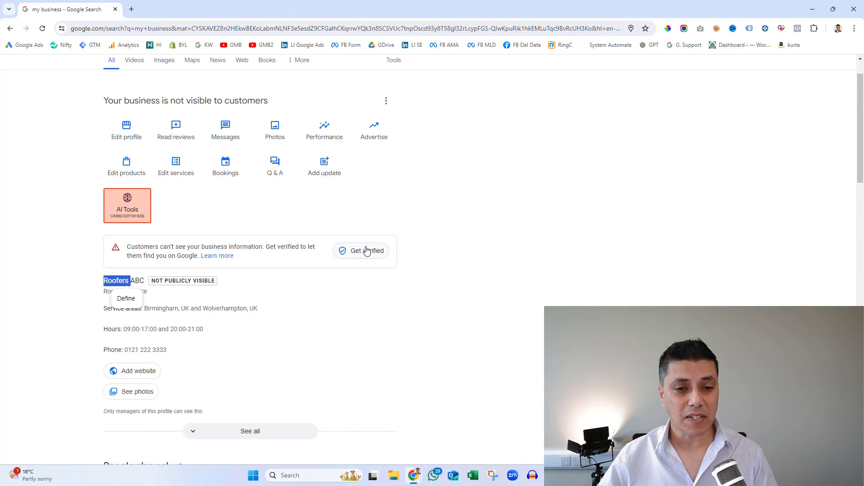
pyautogui.click(362, 280)
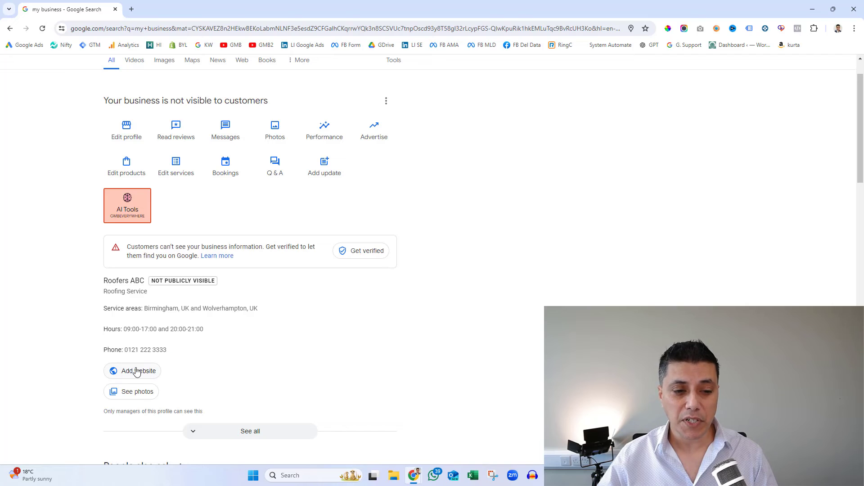
pyautogui.scroll(-2, 194, 329)
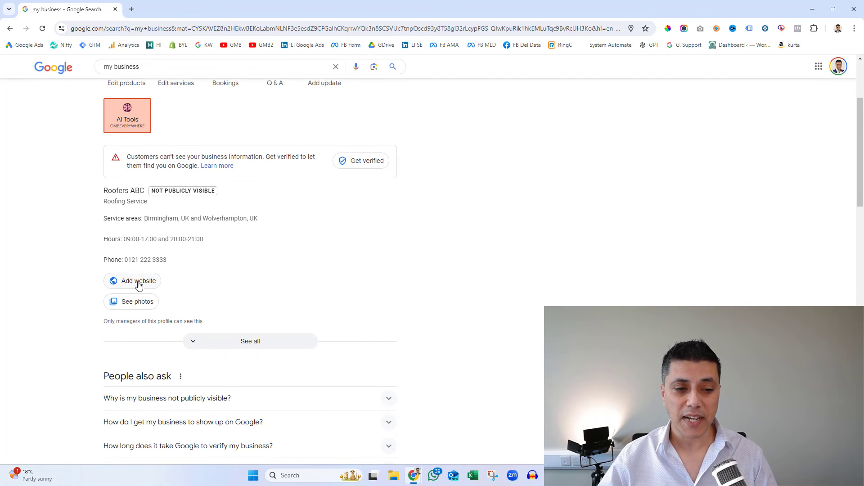
pyautogui.click(139, 282)
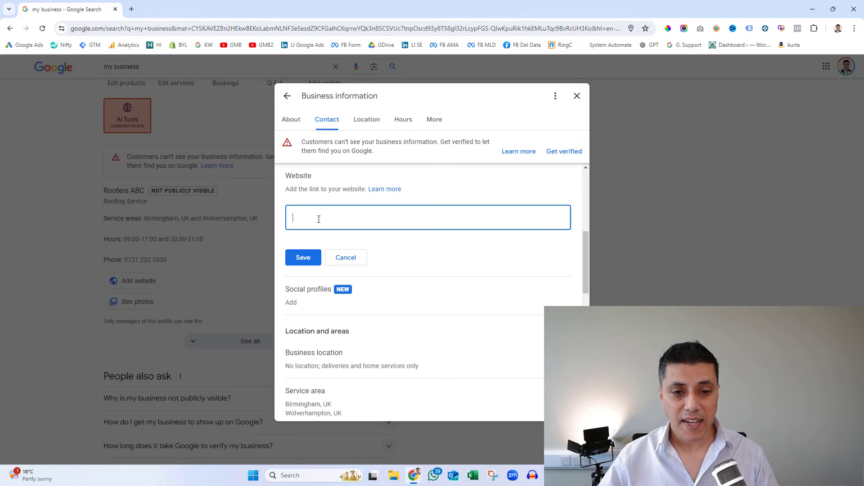
pyautogui.click(319, 219)
pyautogui.write('www.roffers')
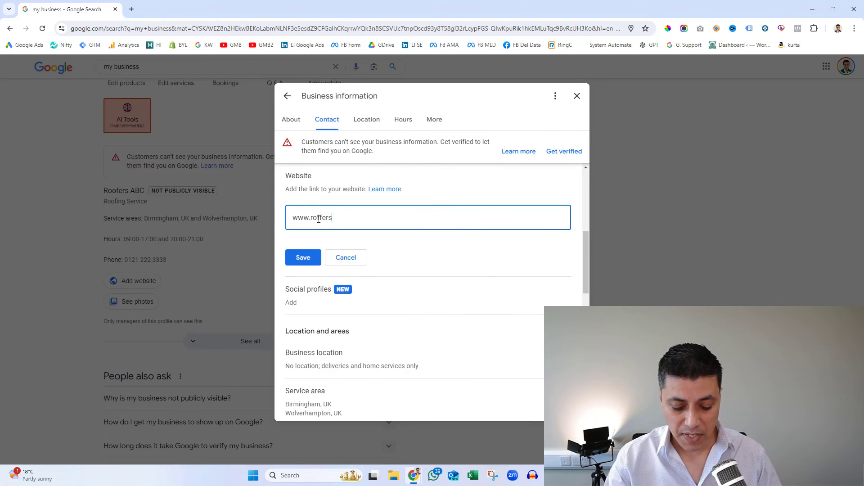
pyautogui.write('abc.co.u')
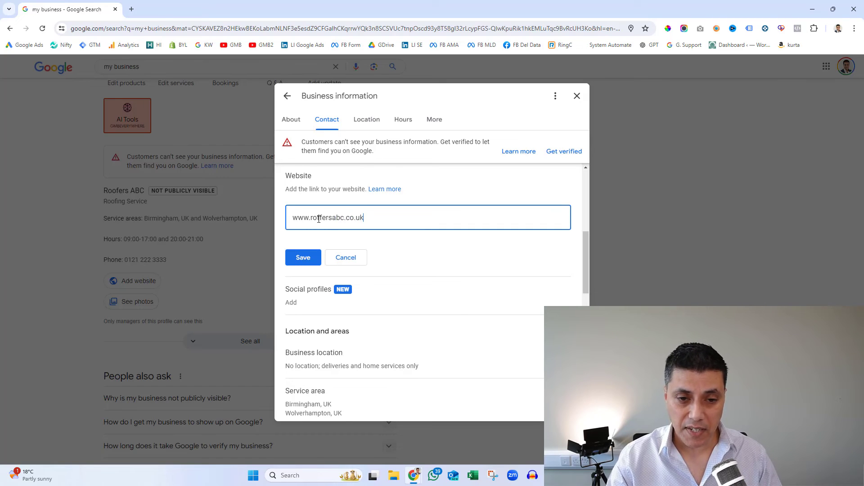
pyautogui.write('k')
pyautogui.click(298, 263)
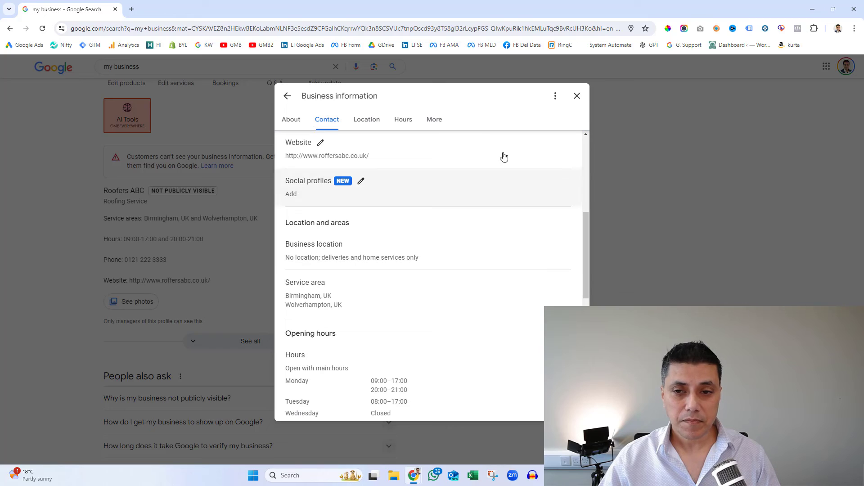
pyautogui.click(577, 97)
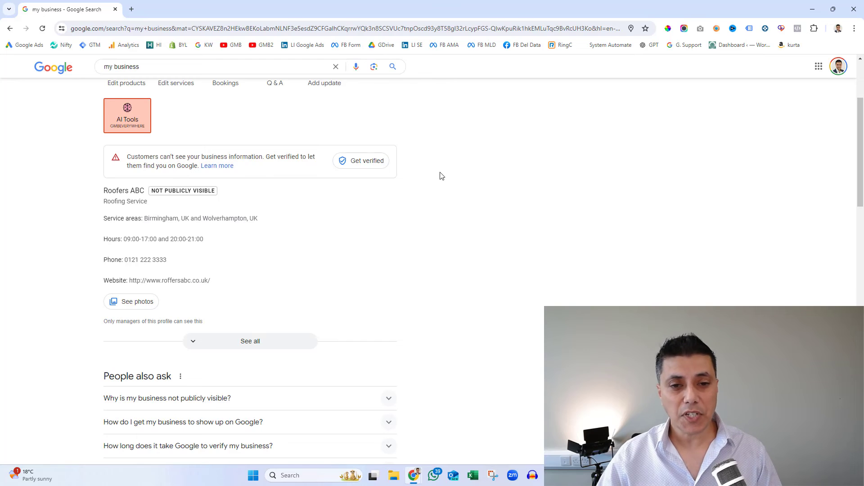
pyautogui.scroll(1, 440, 176)
# Step: Start verification and submit the business's postal address from the autofill suggestion
pyautogui.click(365, 210)
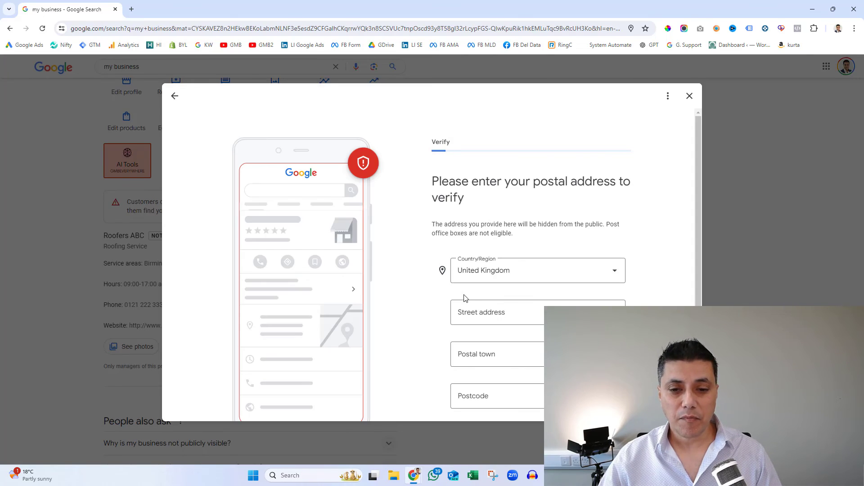
pyautogui.scroll(-1, 653, 263)
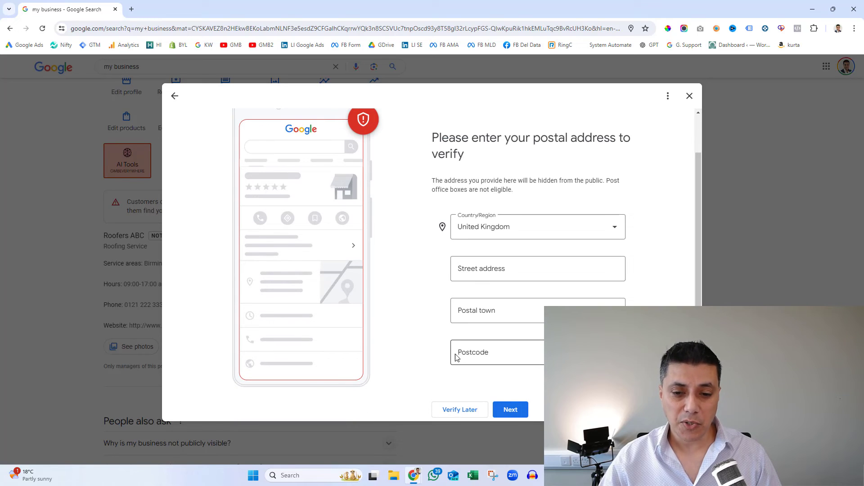
pyautogui.click(479, 266)
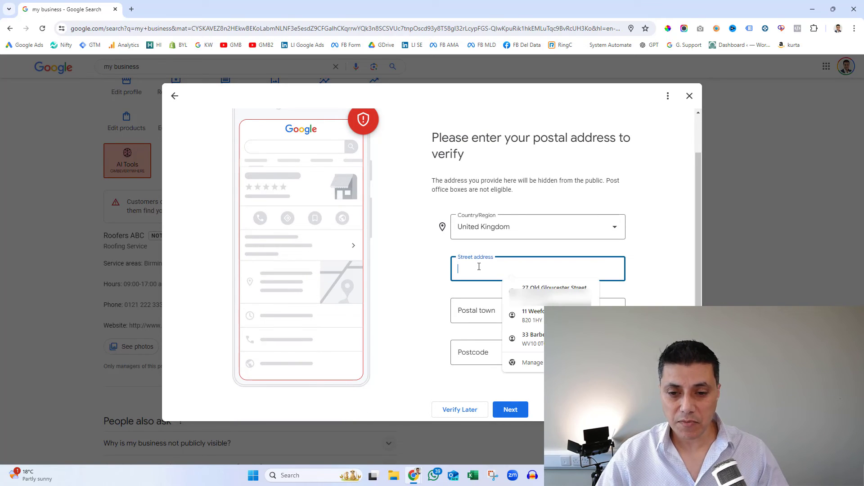
pyautogui.click(546, 287)
pyautogui.scroll(-1, 545, 288)
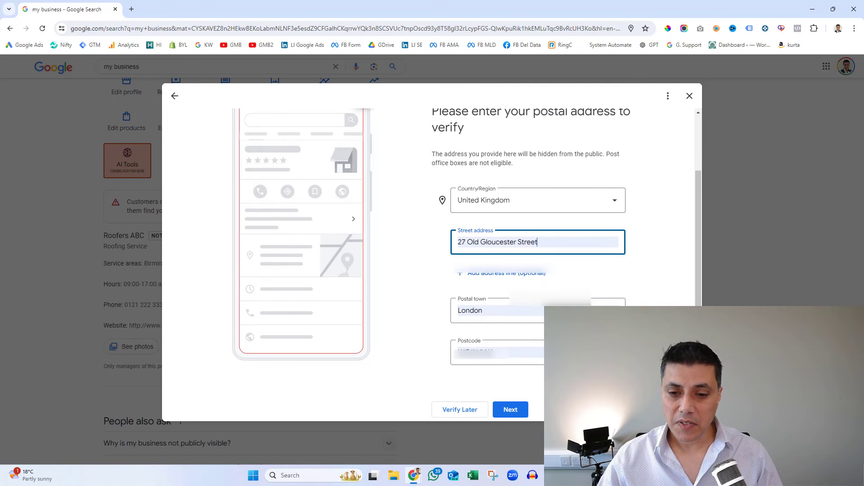
pyautogui.click(511, 410)
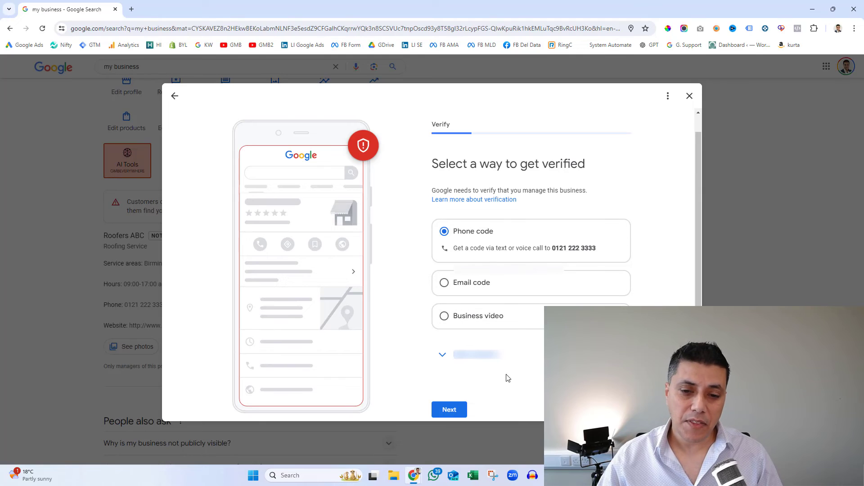
# Step: Keep the phone code method, then exit verification to finish it later
pyautogui.click(450, 410)
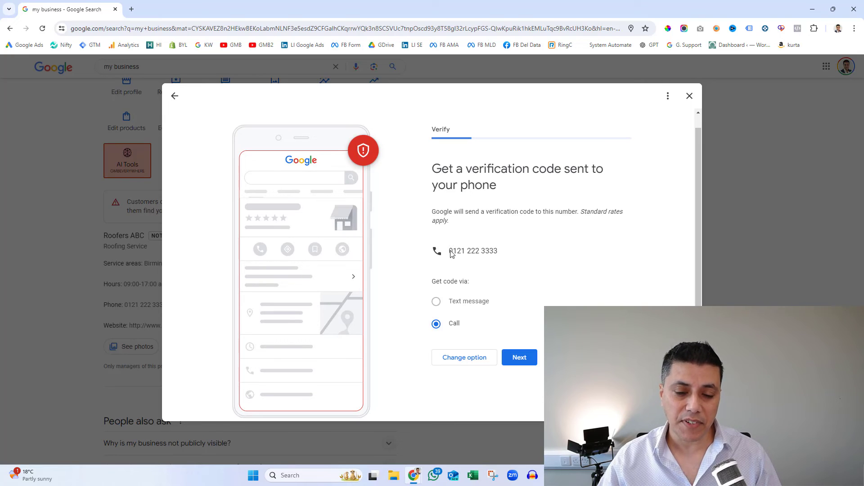
pyautogui.moveTo(449, 251); pyautogui.dragTo(504, 253)
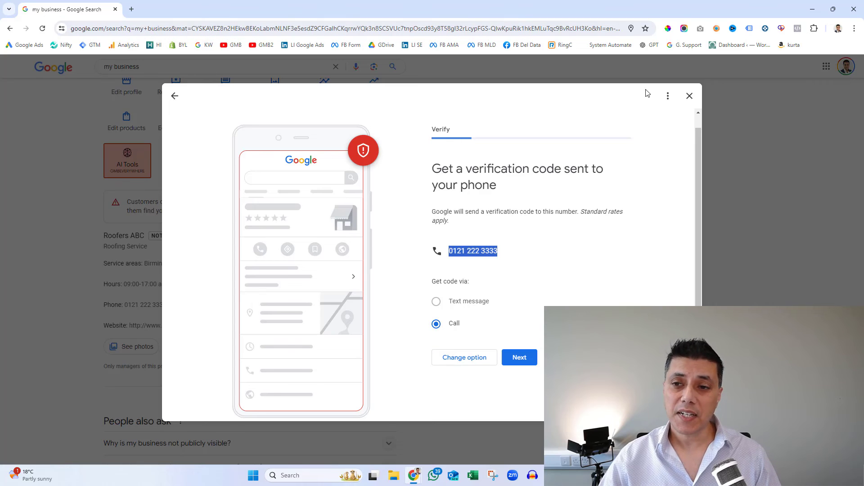
pyautogui.click(690, 95)
pyautogui.click(477, 283)
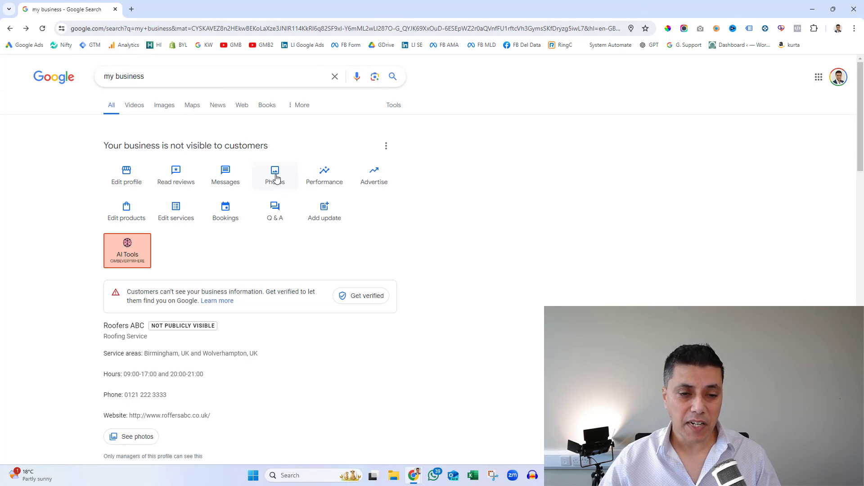
pyautogui.click(275, 178)
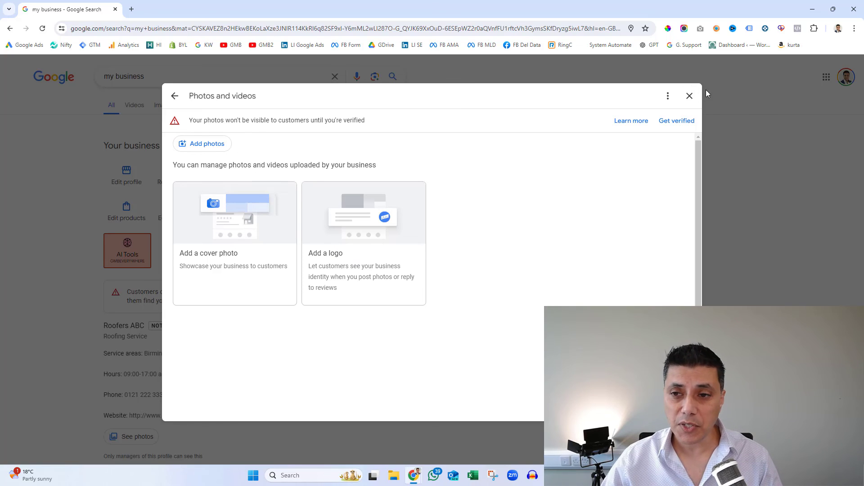
pyautogui.click(689, 95)
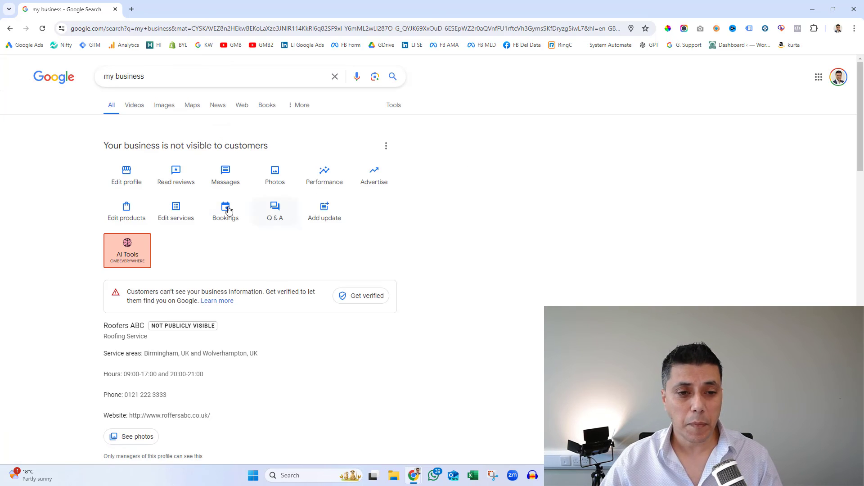
pyautogui.click(179, 210)
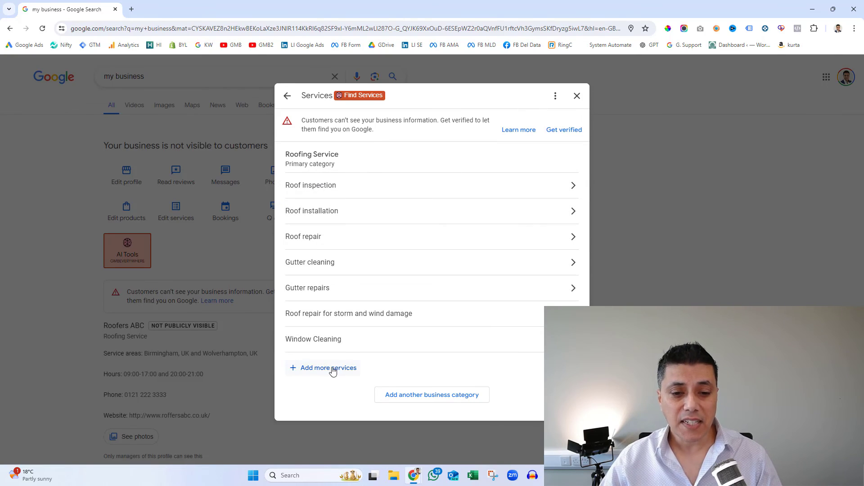
pyautogui.click(577, 96)
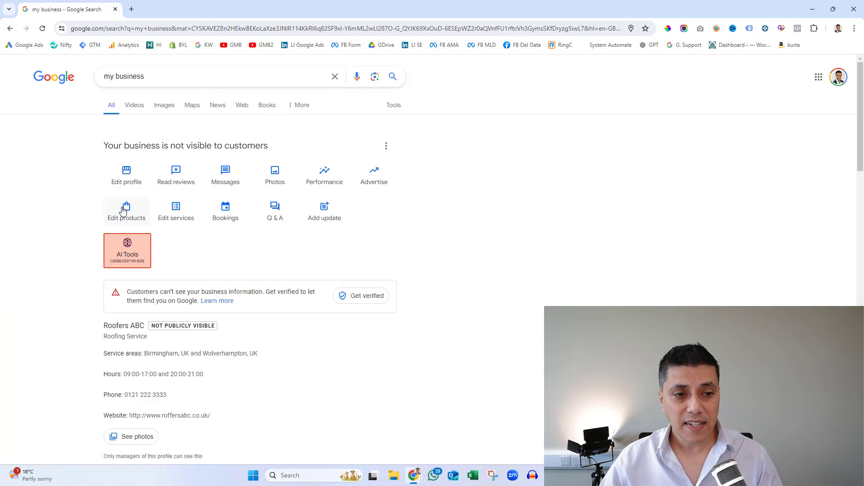
pyautogui.click(128, 180)
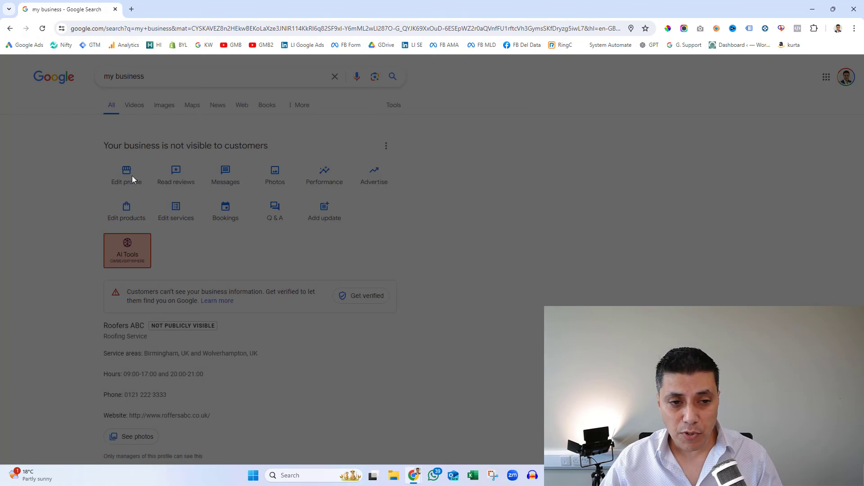
pyautogui.scroll(-2, 383, 231)
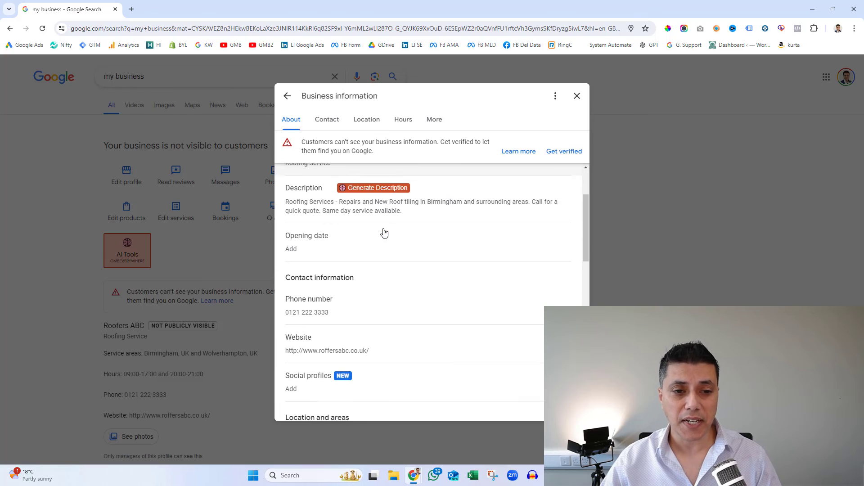
pyautogui.scroll(1, 382, 231)
pyautogui.click(577, 97)
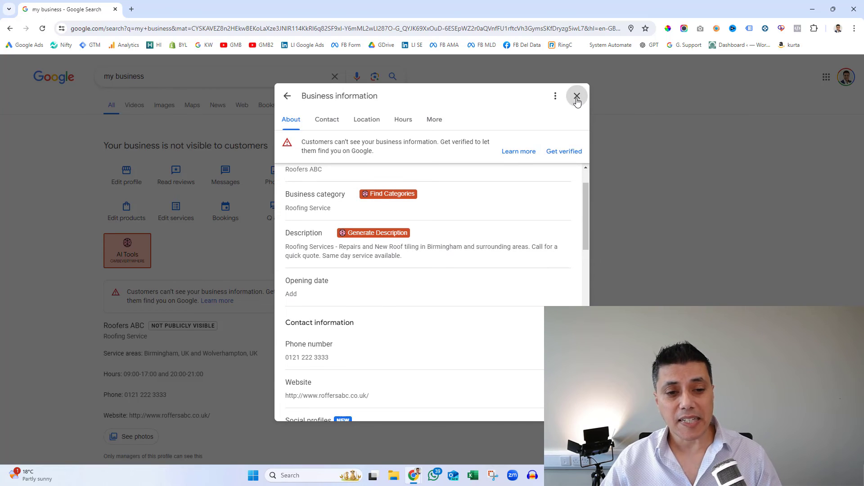